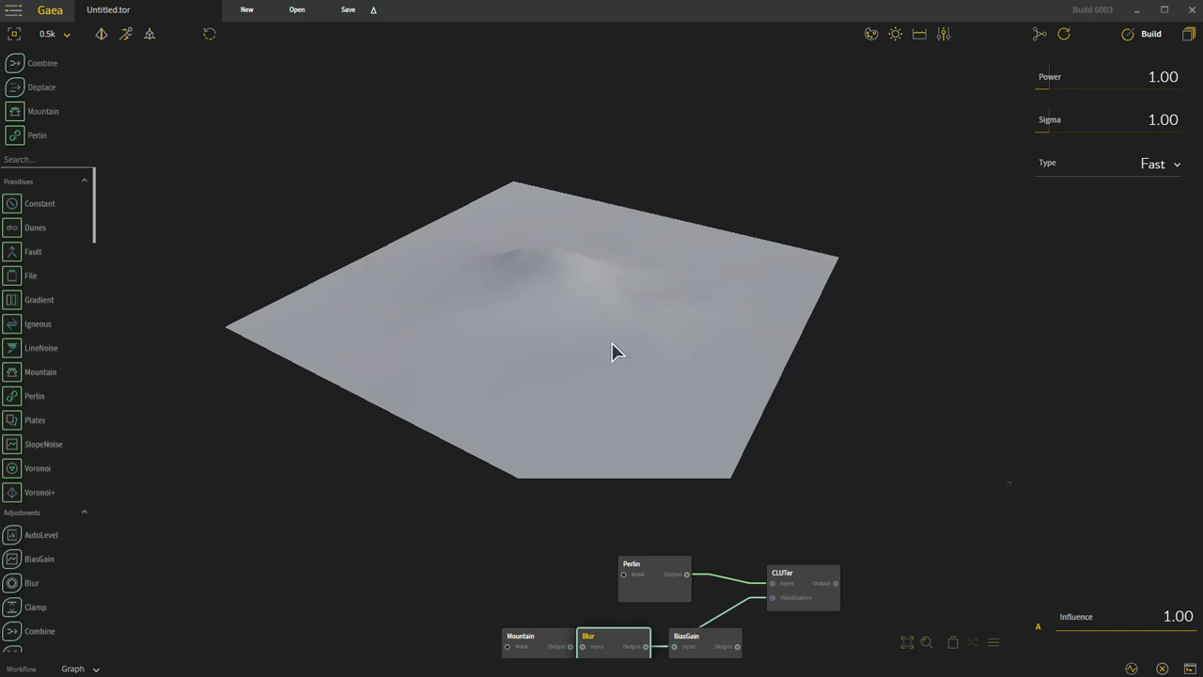
Step: Preview the Perlin and CLUTer nodes and connect the BiasGain output to CLUTer's Visualization input
{"action": "left_click", "coordinate": [653, 571]}
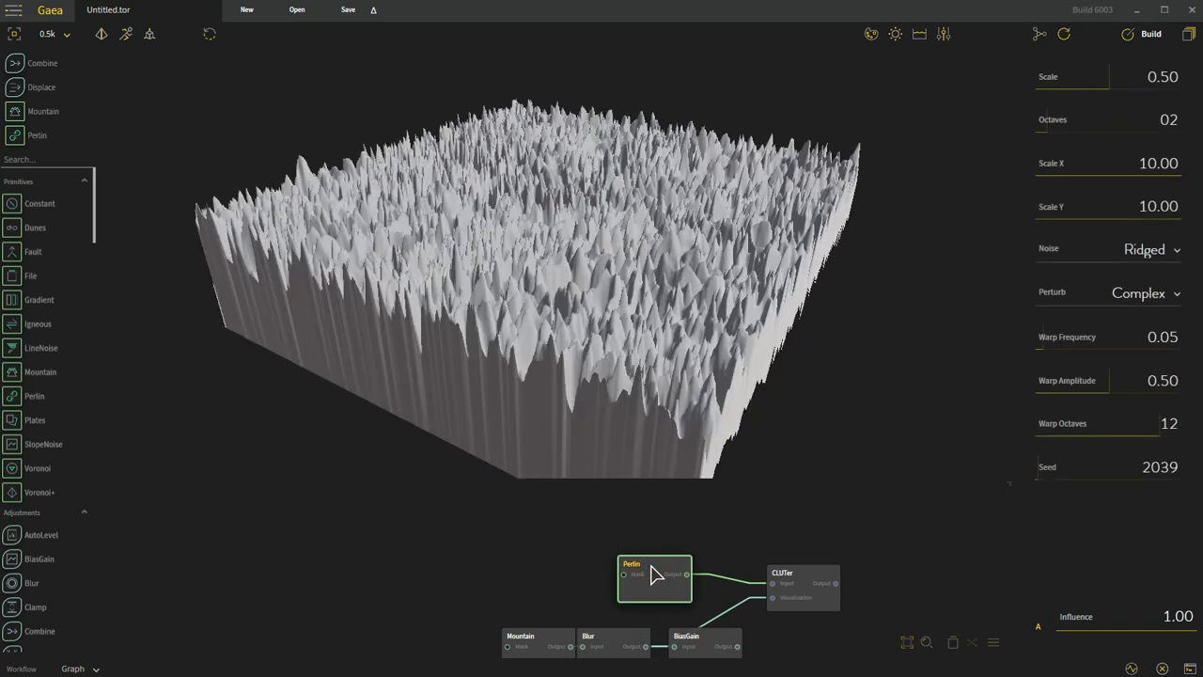
{"action": "left_click", "coordinate": [817, 580]}
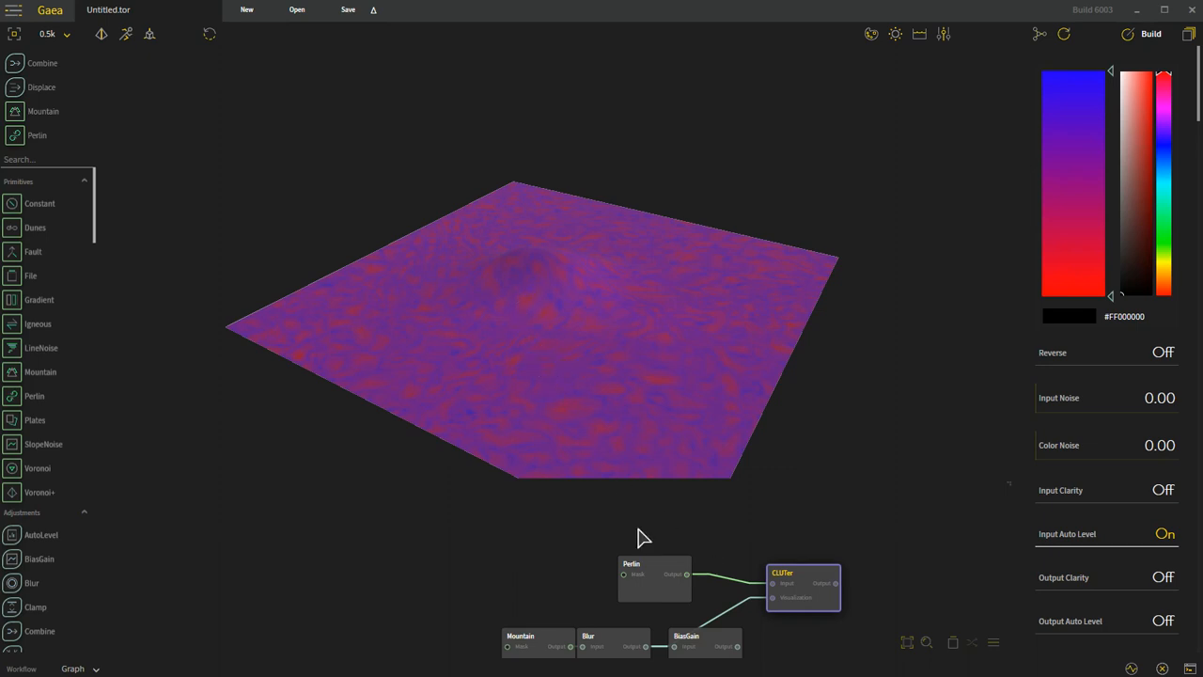
{"action": "left_click_drag", "start_coordinate": [738, 648], "coordinate": [771, 598]}
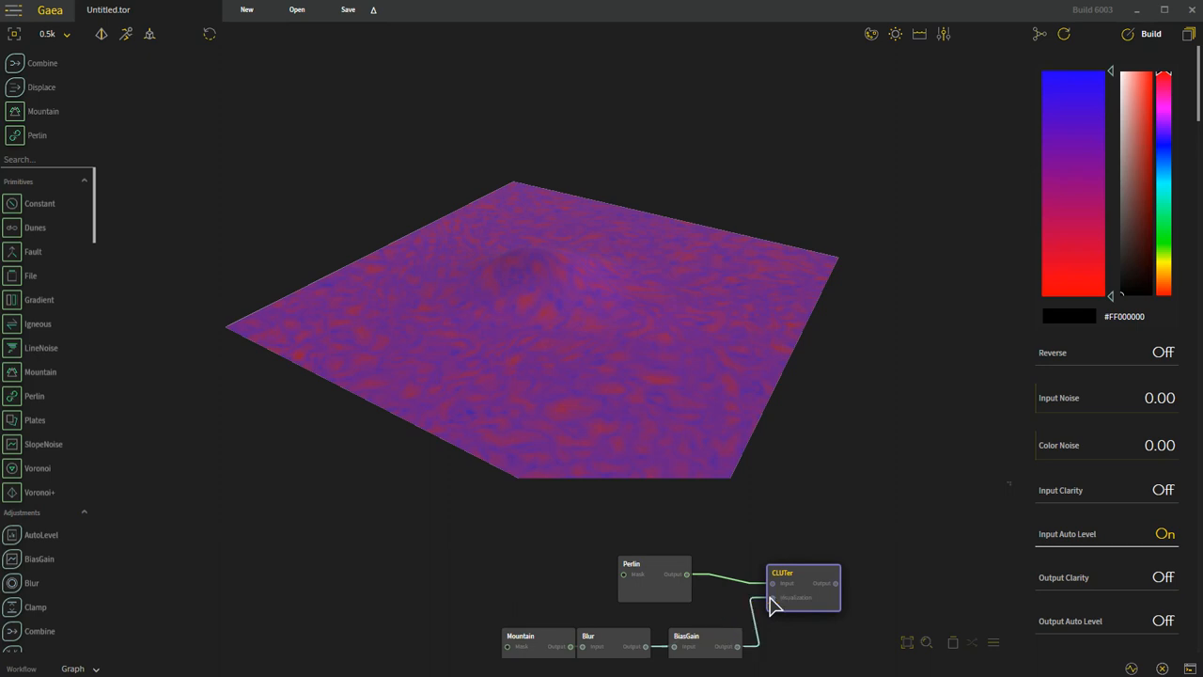
Step: Compare the Perlin and CLUTer previews and examine the color pattern on the raised plateau's walls and top from several angles
{"action": "left_click", "coordinate": [808, 578]}
{"action": "left_click", "coordinate": [664, 590]}
{"action": "left_click", "coordinate": [810, 574]}
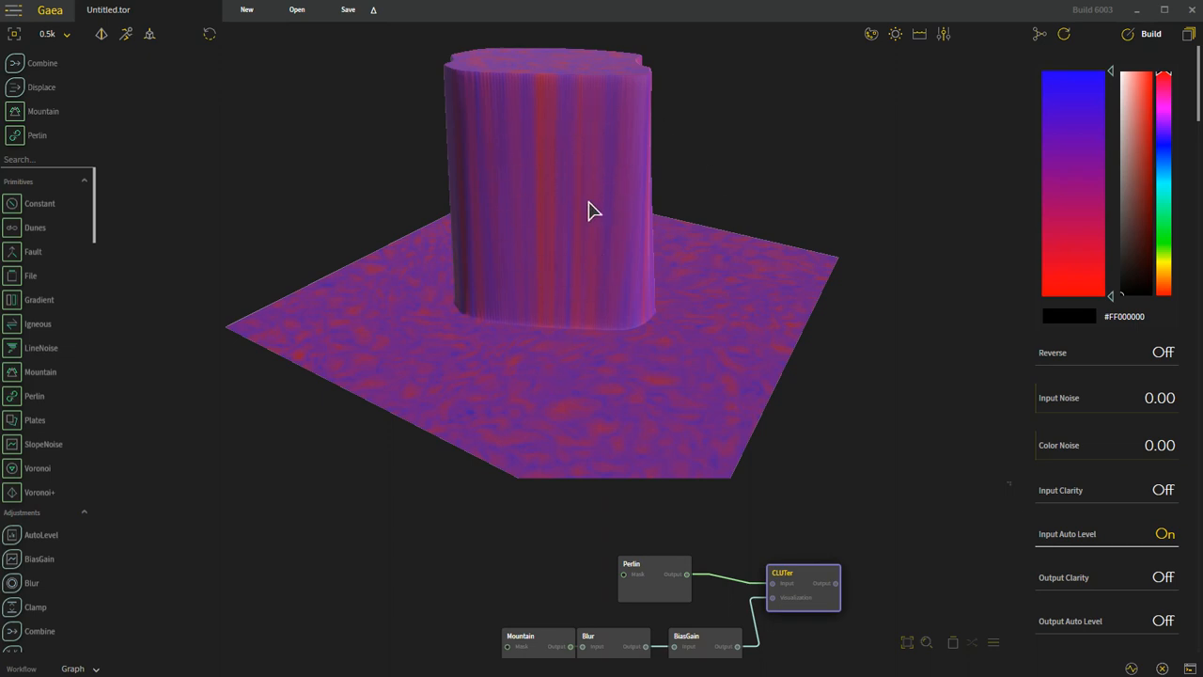
{"action": "left_click_drag", "start_coordinate": [589, 324], "coordinate": [559, 242]}
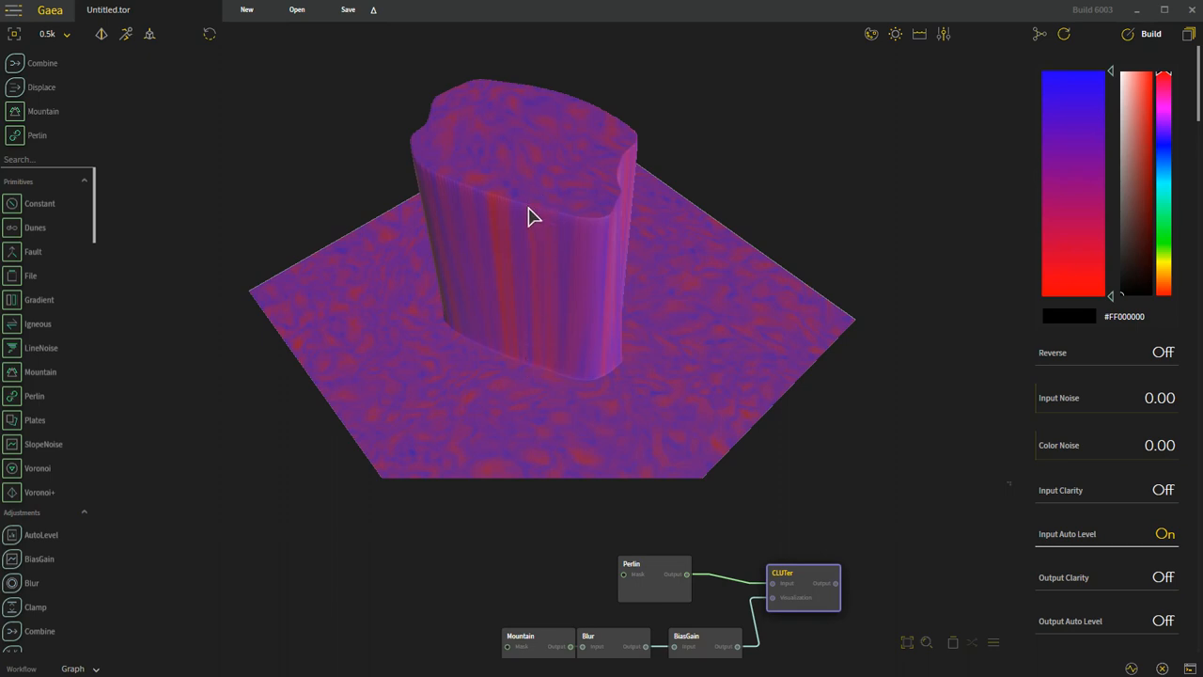
{"action": "mouse_move", "coordinate": [576, 240]}
{"action": "left_mouse_down"}
{"action": "mouse_move", "coordinate": [620, 322]}
{"action": "mouse_move", "coordinate": [548, 150]}
{"action": "left_mouse_up"}
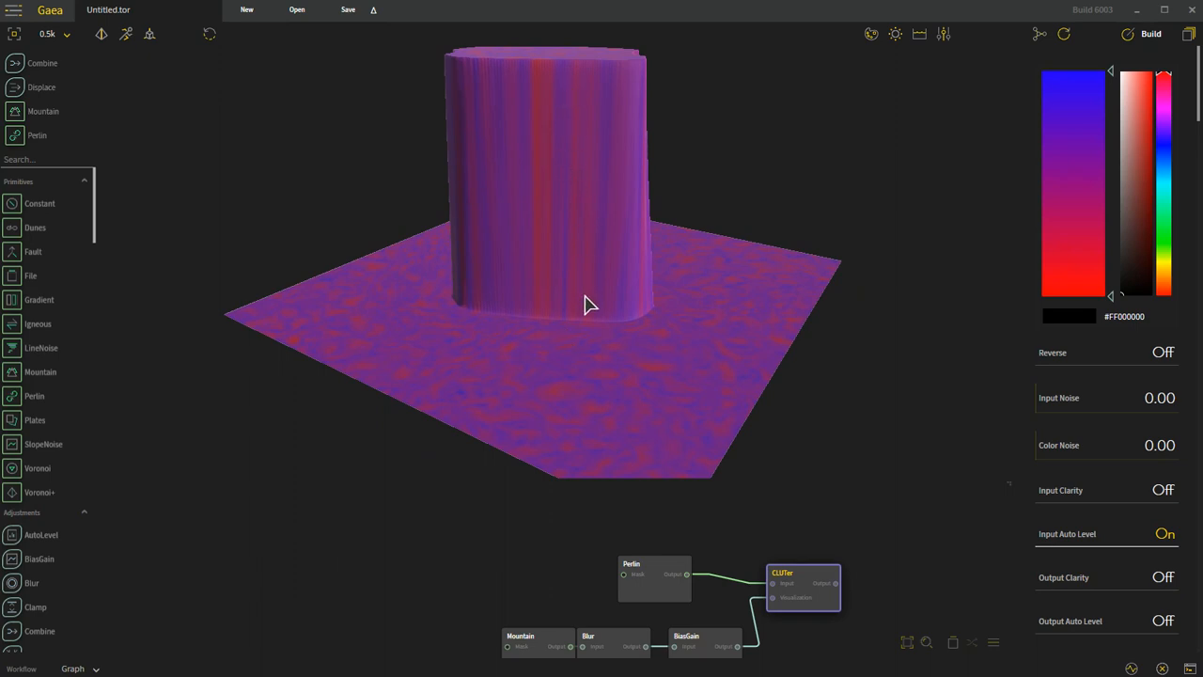
{"action": "left_click_drag", "start_coordinate": [611, 291], "coordinate": [580, 229]}
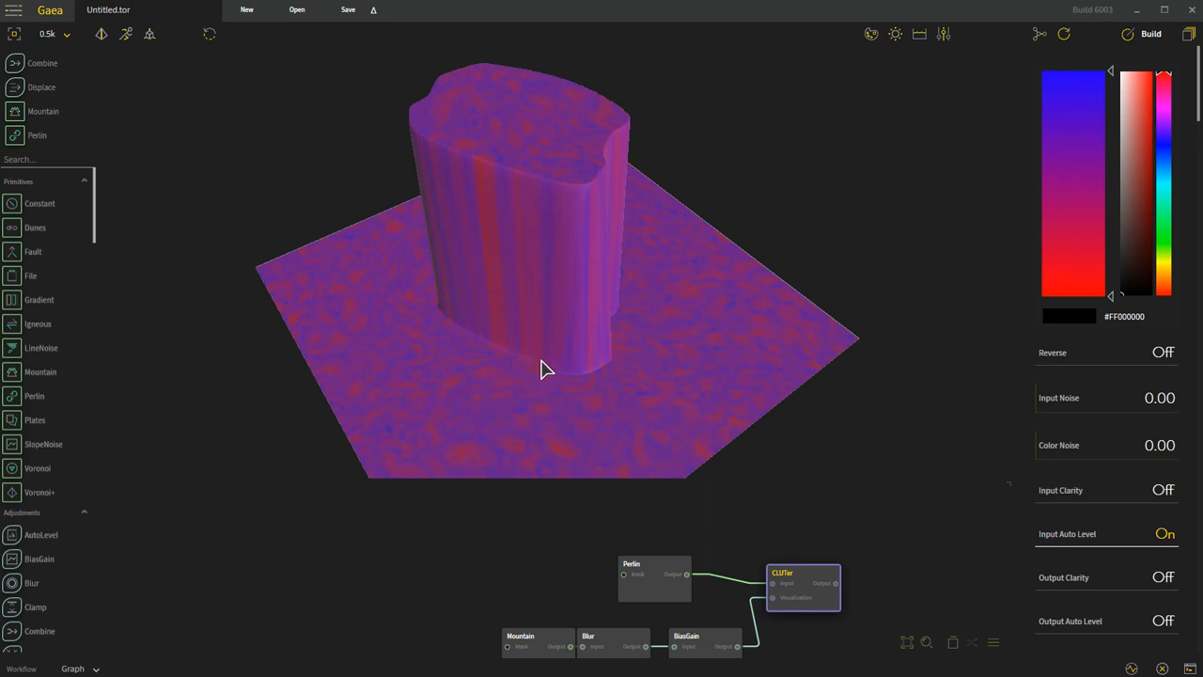
{"action": "left_click_drag", "start_coordinate": [628, 381], "coordinate": [666, 379]}
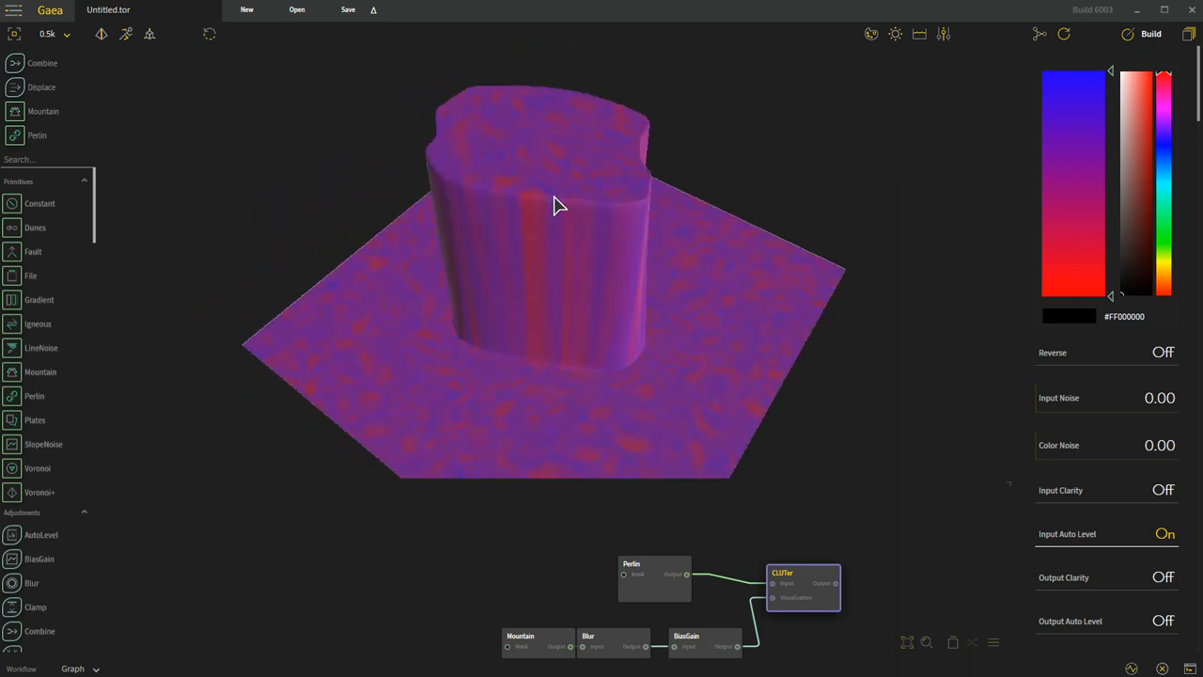
{"action": "left_click_drag", "start_coordinate": [572, 303], "coordinate": [566, 335]}
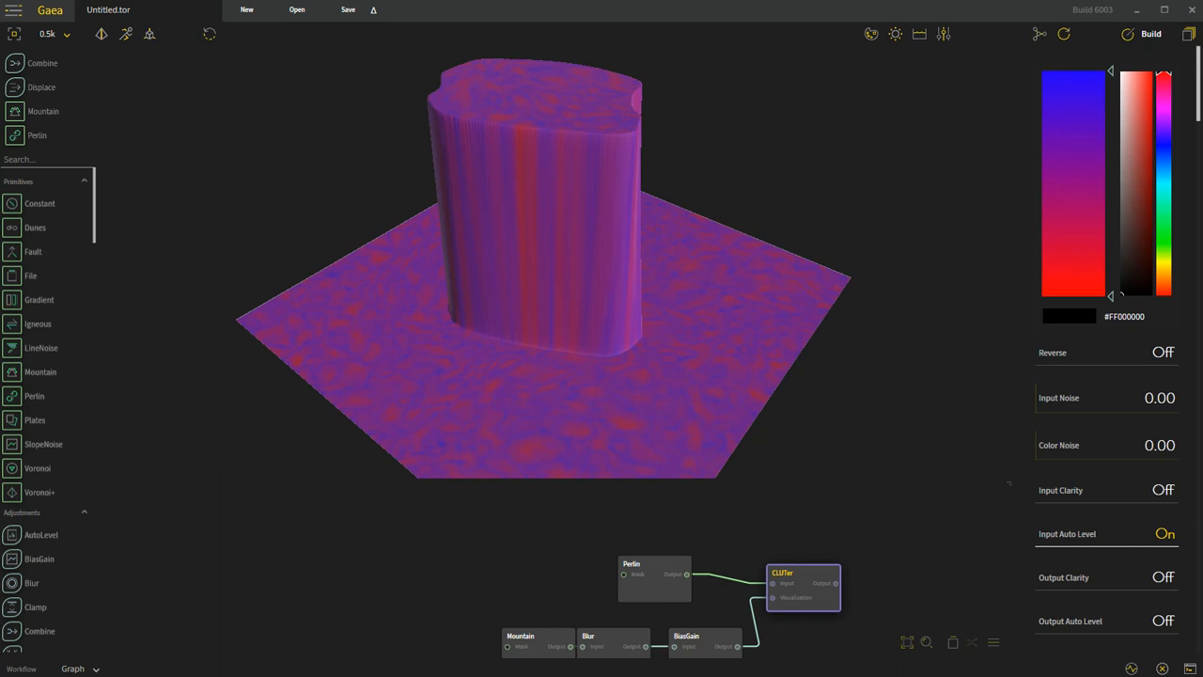
Step: Switch to Photoshop to view pasted reference images on the blank canvas, clearing the textured sphere before pasting another
{"action": "key", "text": "alt+Tab"}
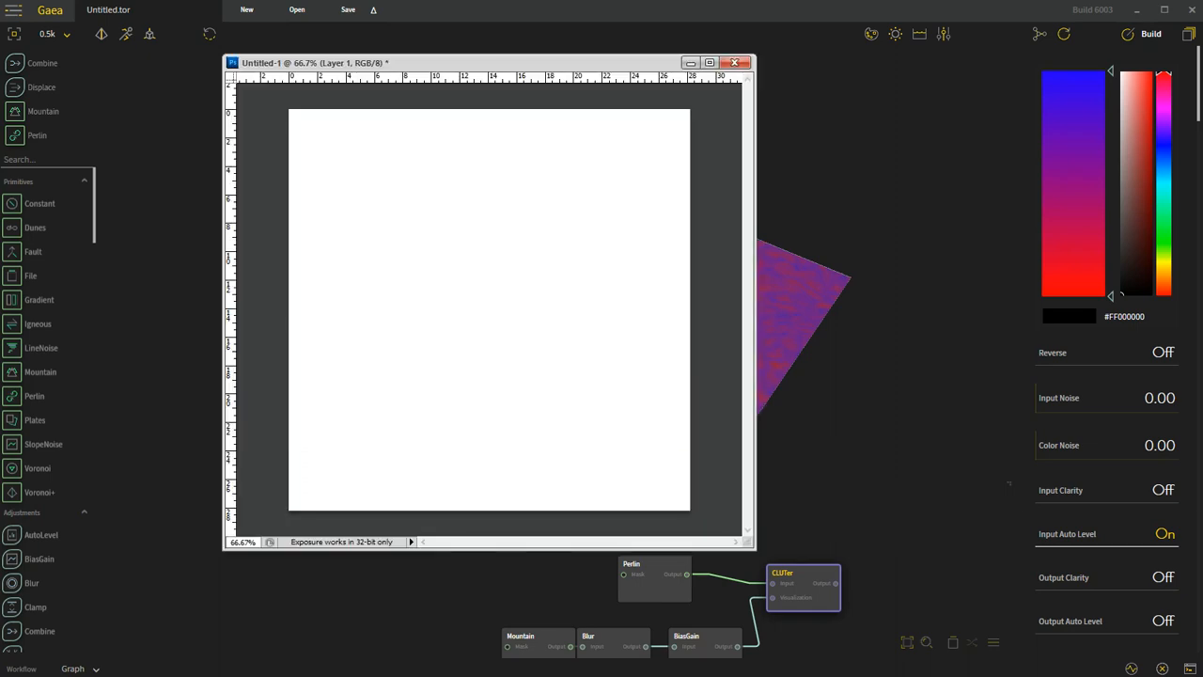
{"action": "key", "text": "ctrl+v"}
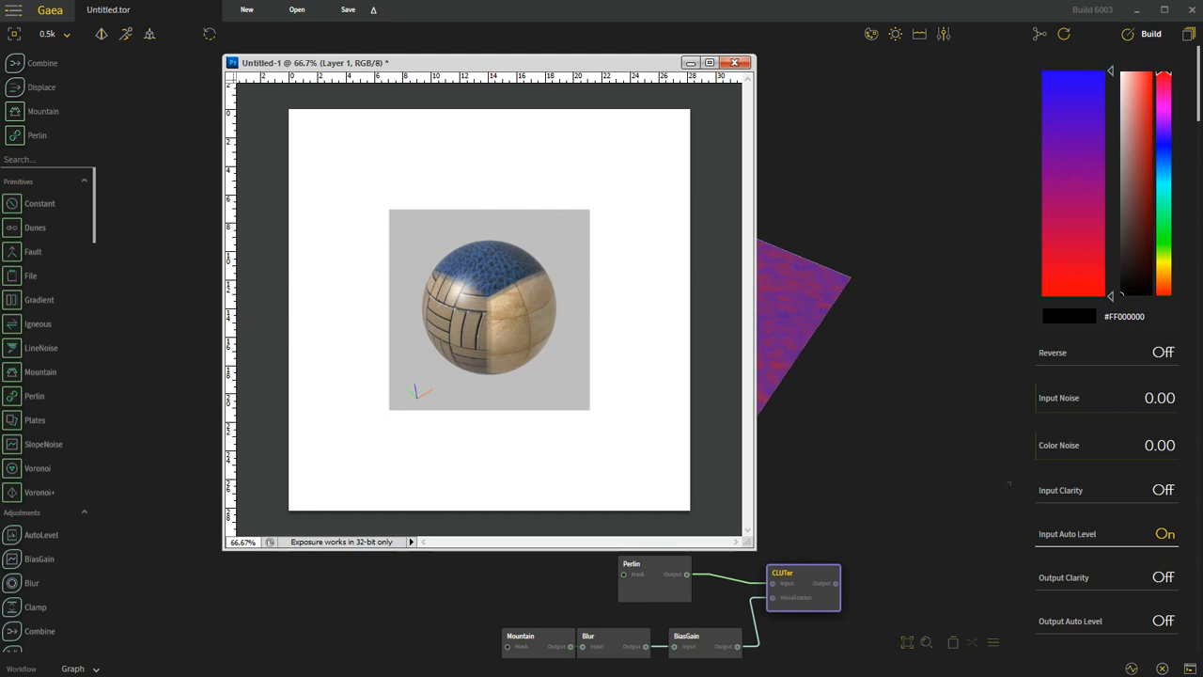
{"action": "key", "text": "Delete"}
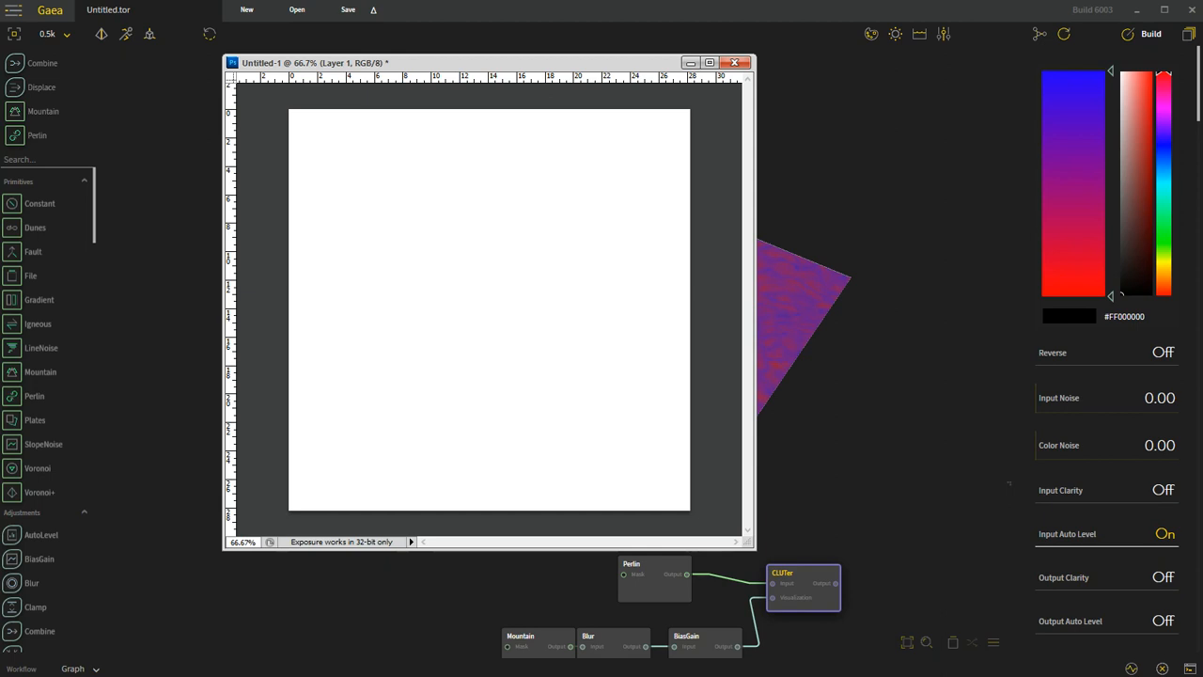
{"action": "key", "text": "ctrl+v"}
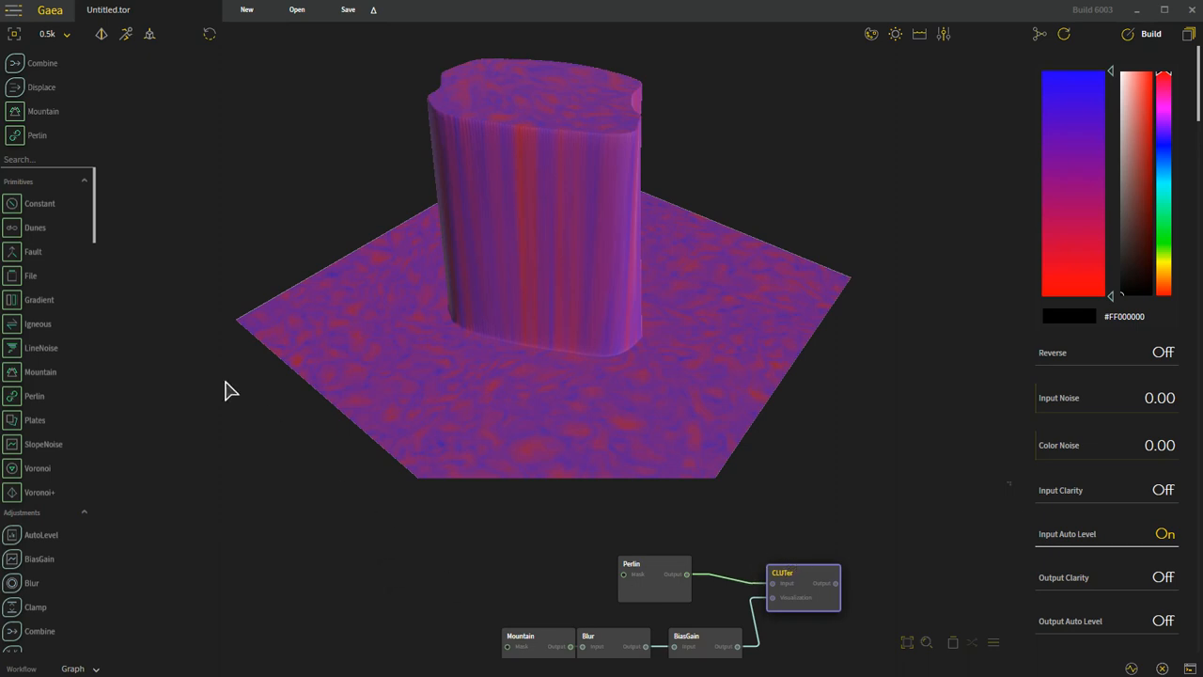
Step: Move the Perlin node farther from CLUTer to make room between them and preview the CLUTer result
{"action": "left_click_drag", "start_coordinate": [96, 205], "coordinate": [101, 611]}
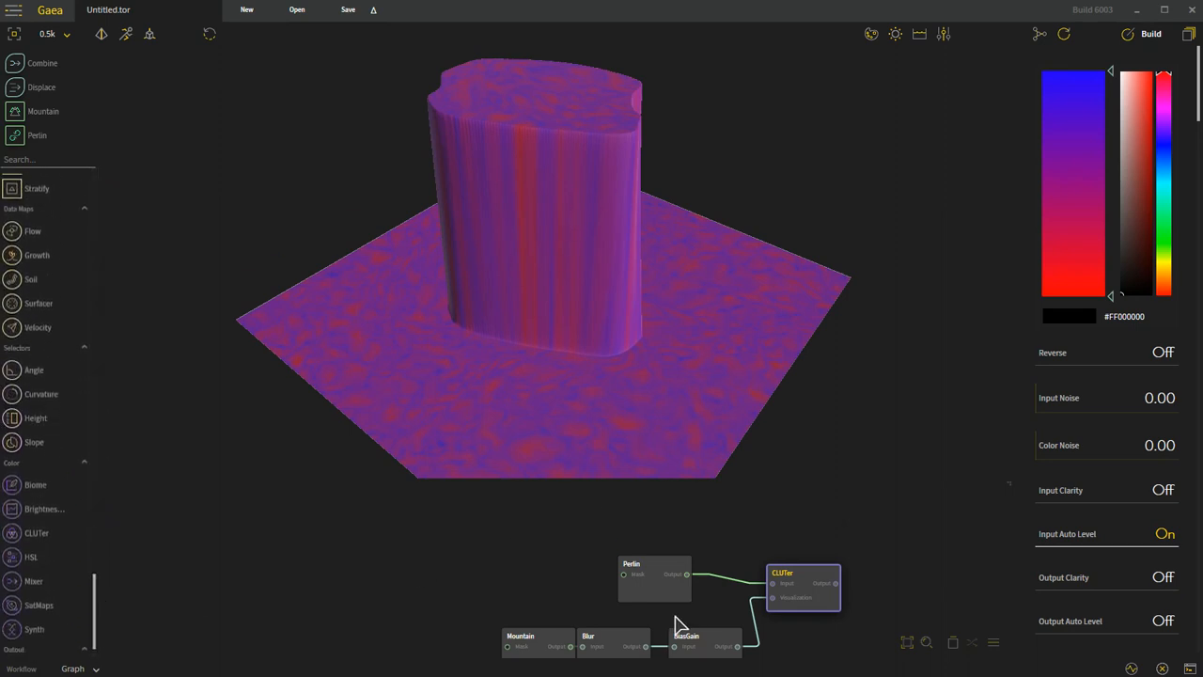
{"action": "left_click_drag", "start_coordinate": [661, 573], "coordinate": [589, 567]}
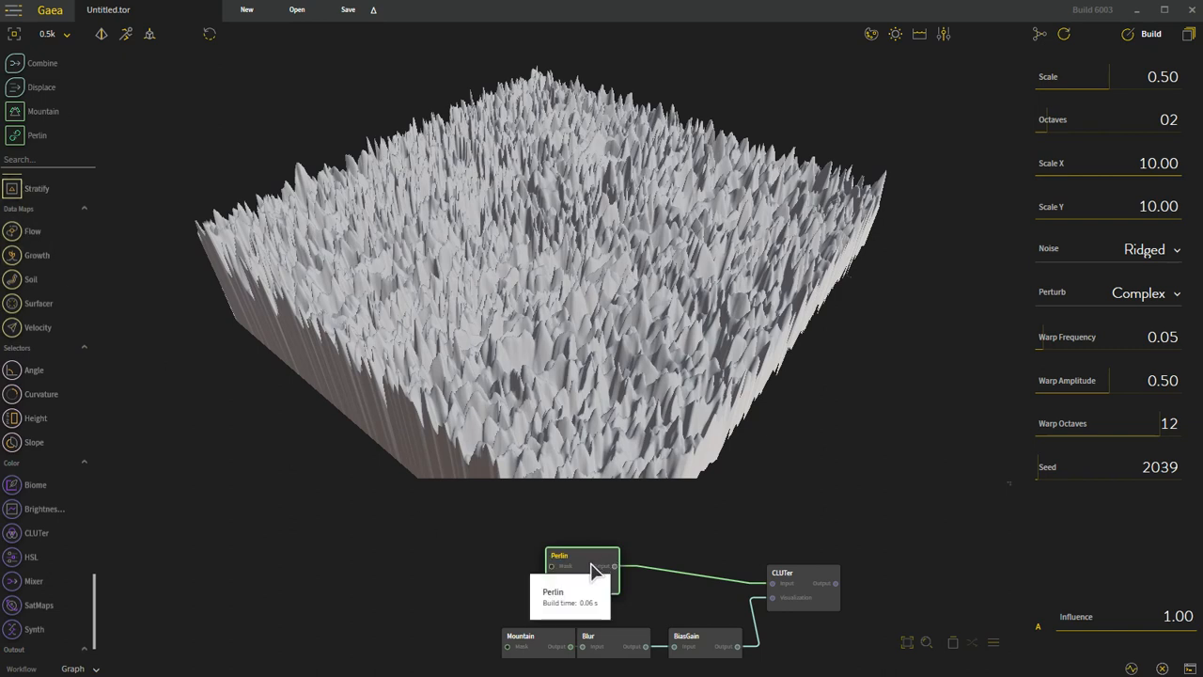
{"action": "left_click", "coordinate": [811, 592]}
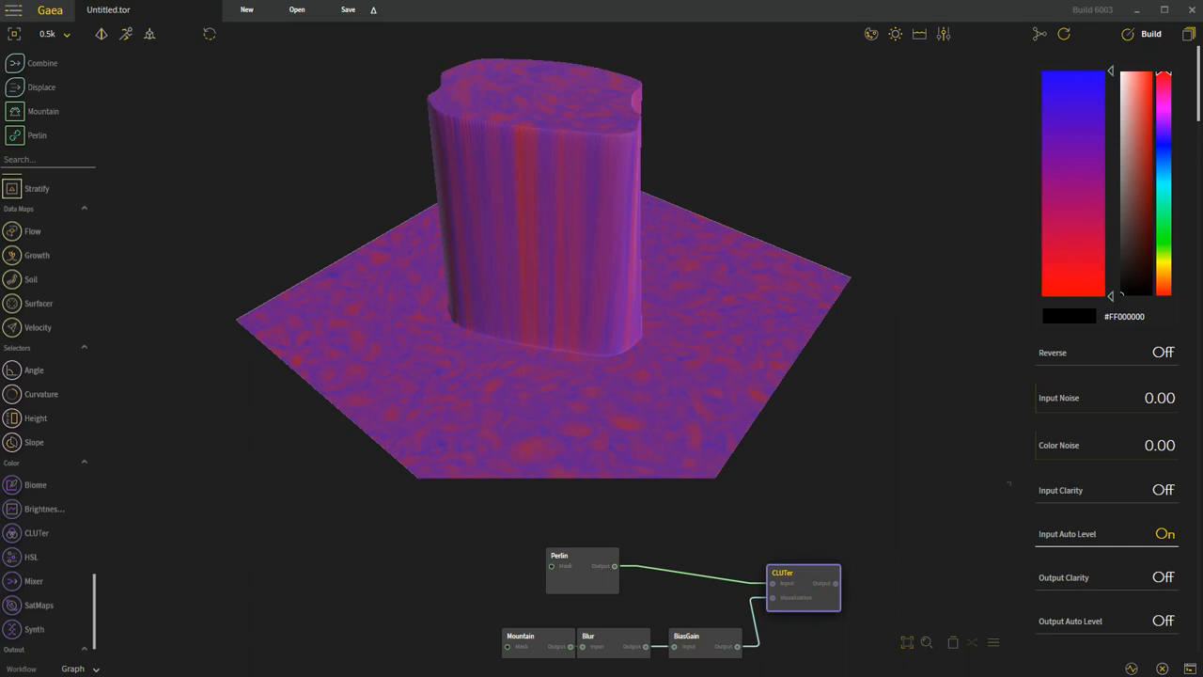
Step: Add a SatMaps node to an empty area of the graph and browse its list of color presets
{"action": "left_click_drag", "start_coordinate": [24, 606], "coordinate": [366, 641]}
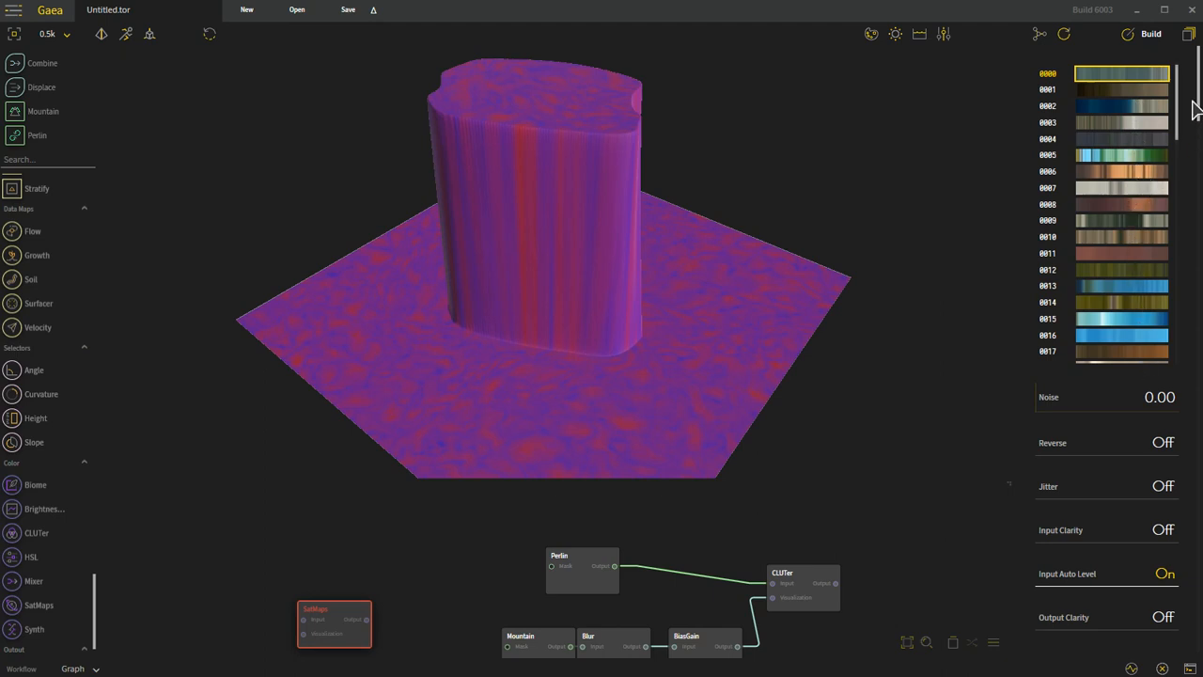
{"action": "left_click_drag", "start_coordinate": [1177, 106], "coordinate": [1181, 340]}
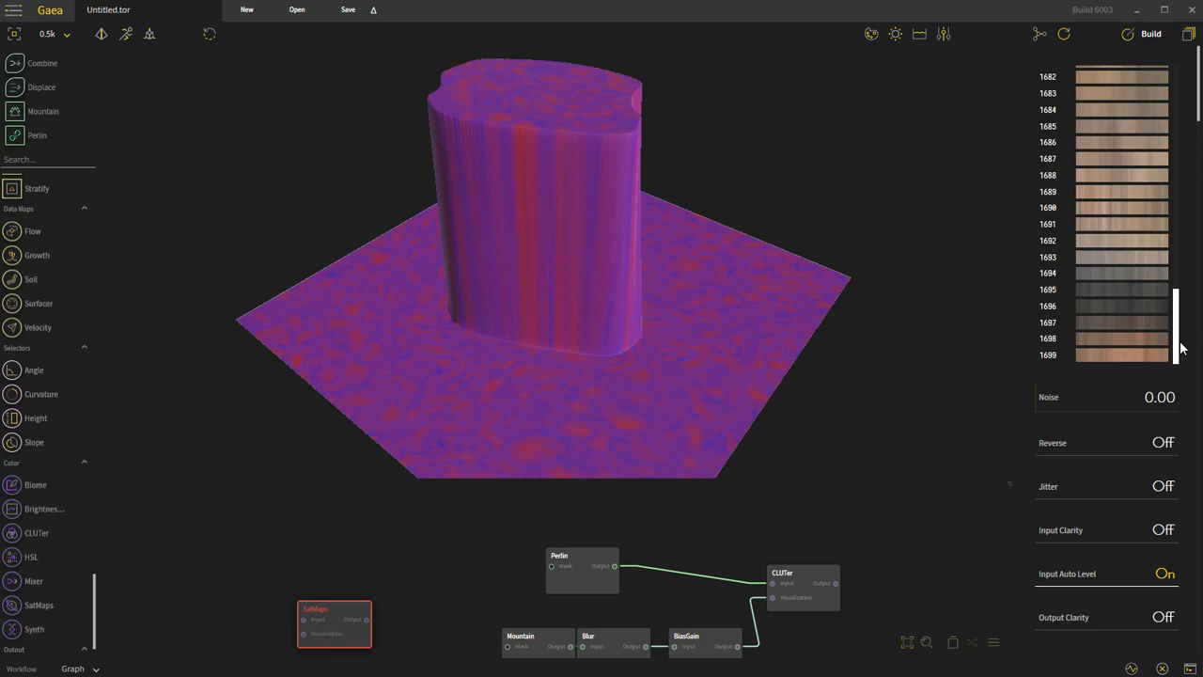
{"action": "left_click_drag", "start_coordinate": [1182, 336], "coordinate": [1182, 324]}
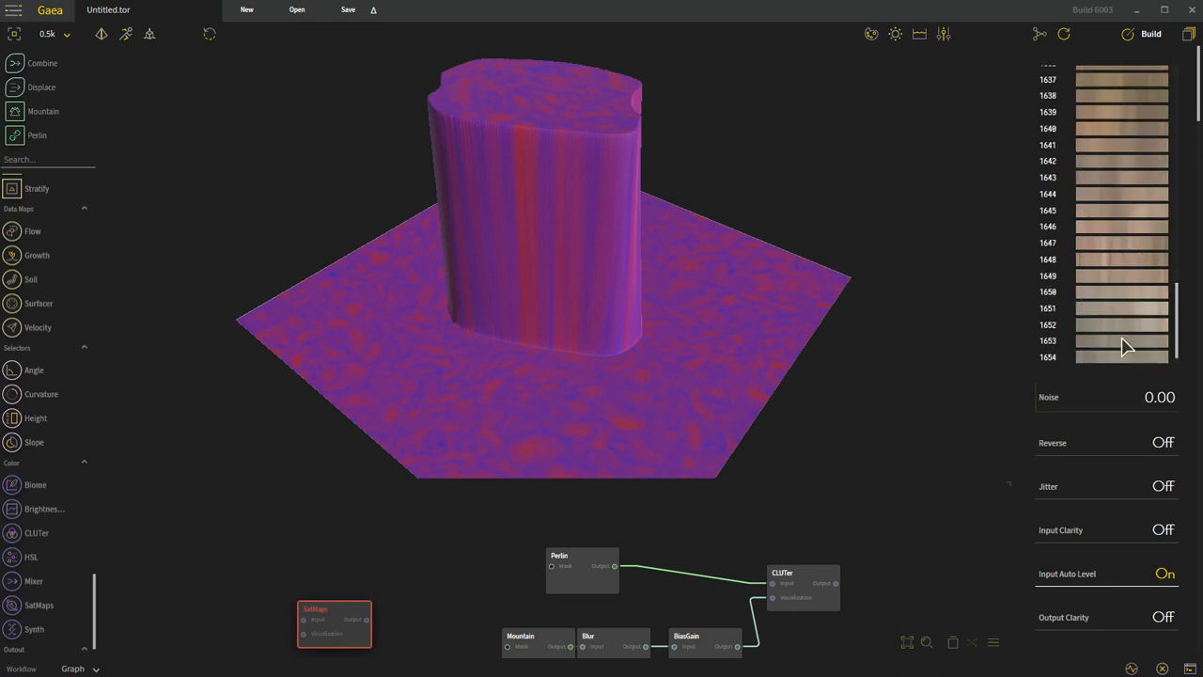
{"action": "left_click_drag", "start_coordinate": [1176, 315], "coordinate": [1186, 255]}
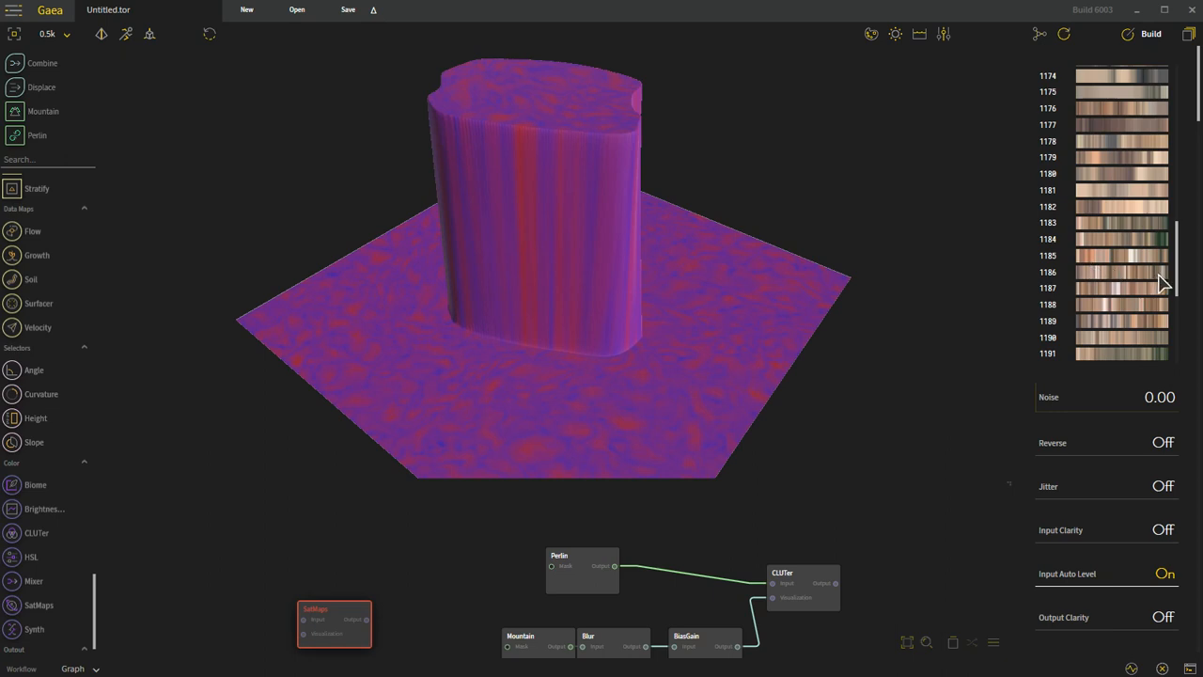
{"action": "left_click_drag", "start_coordinate": [1178, 270], "coordinate": [1195, 94]}
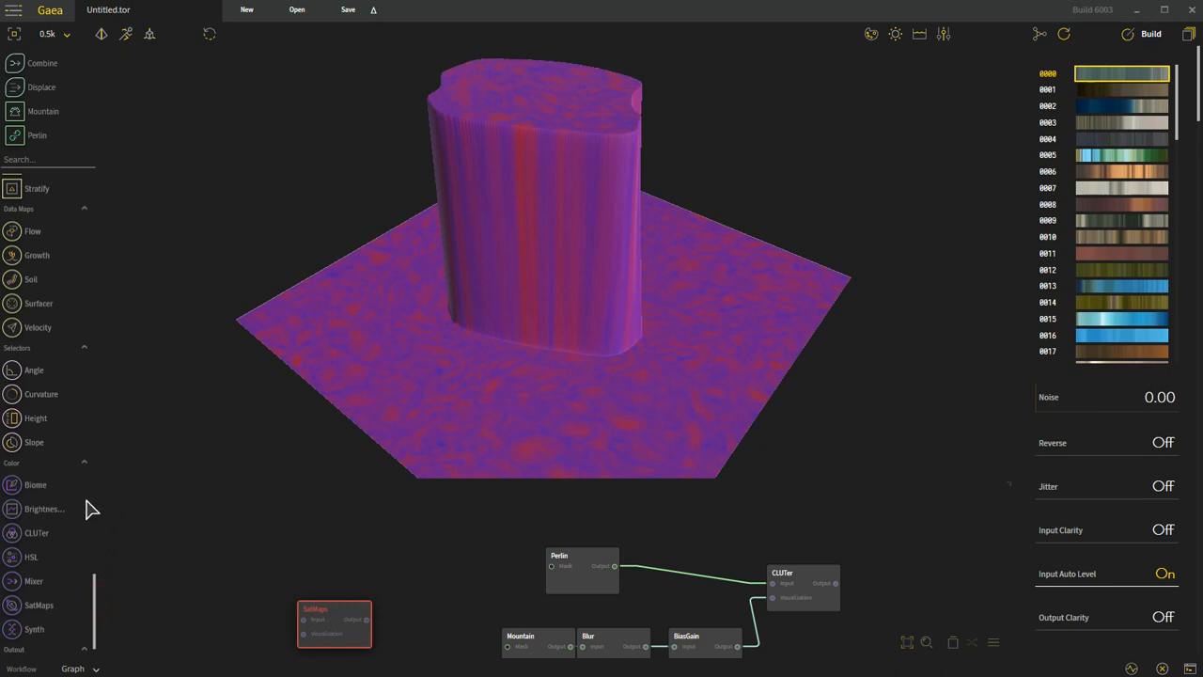
Step: Insert a Cells node between Perlin and CLUTer and preview the CLUTer result
{"action": "left_click_drag", "start_coordinate": [95, 582], "coordinate": [102, 146]}
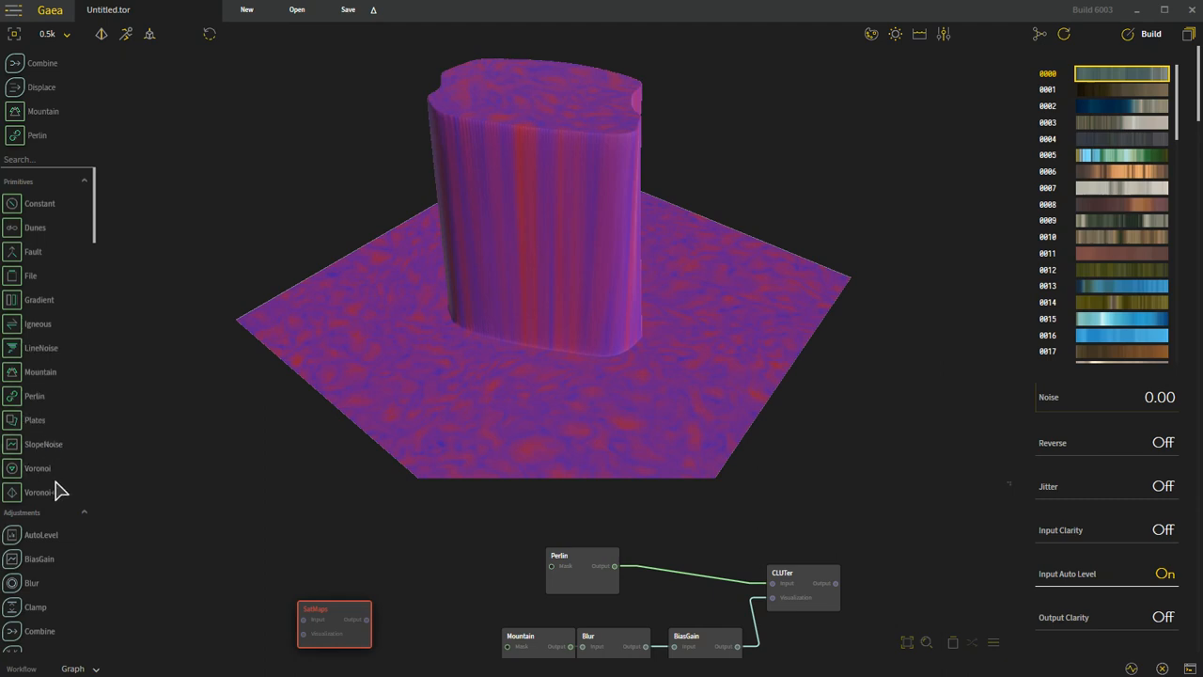
{"action": "left_click_drag", "start_coordinate": [94, 219], "coordinate": [100, 323]}
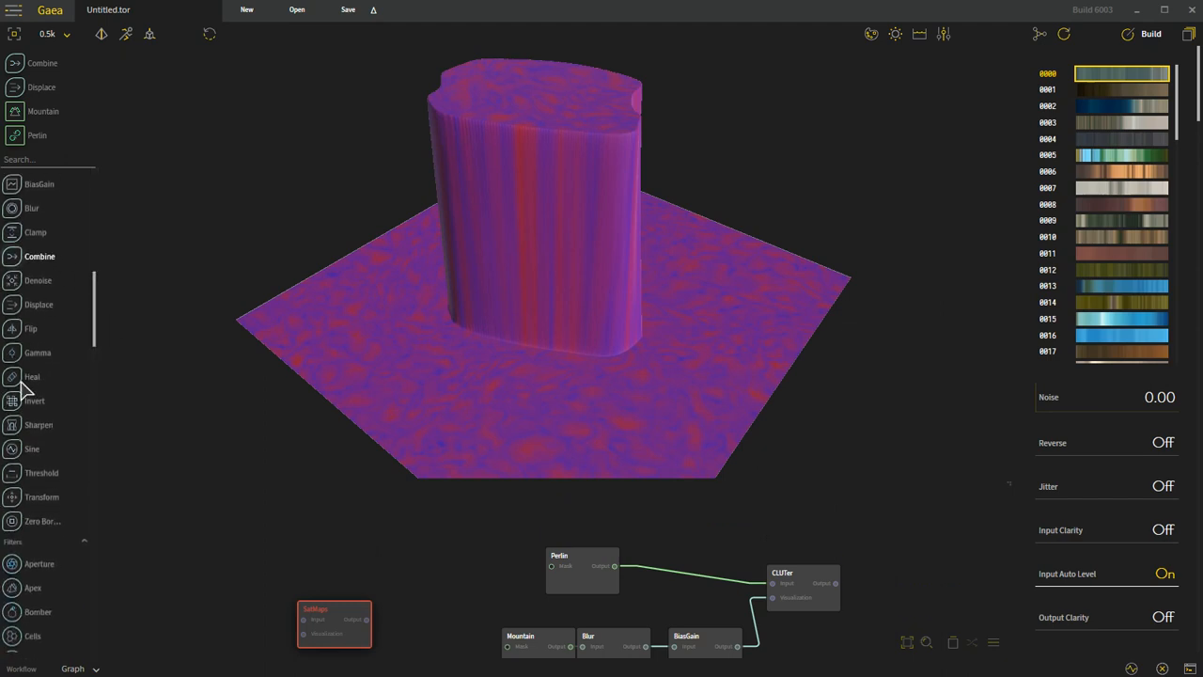
{"action": "left_click_drag", "start_coordinate": [97, 325], "coordinate": [105, 404]}
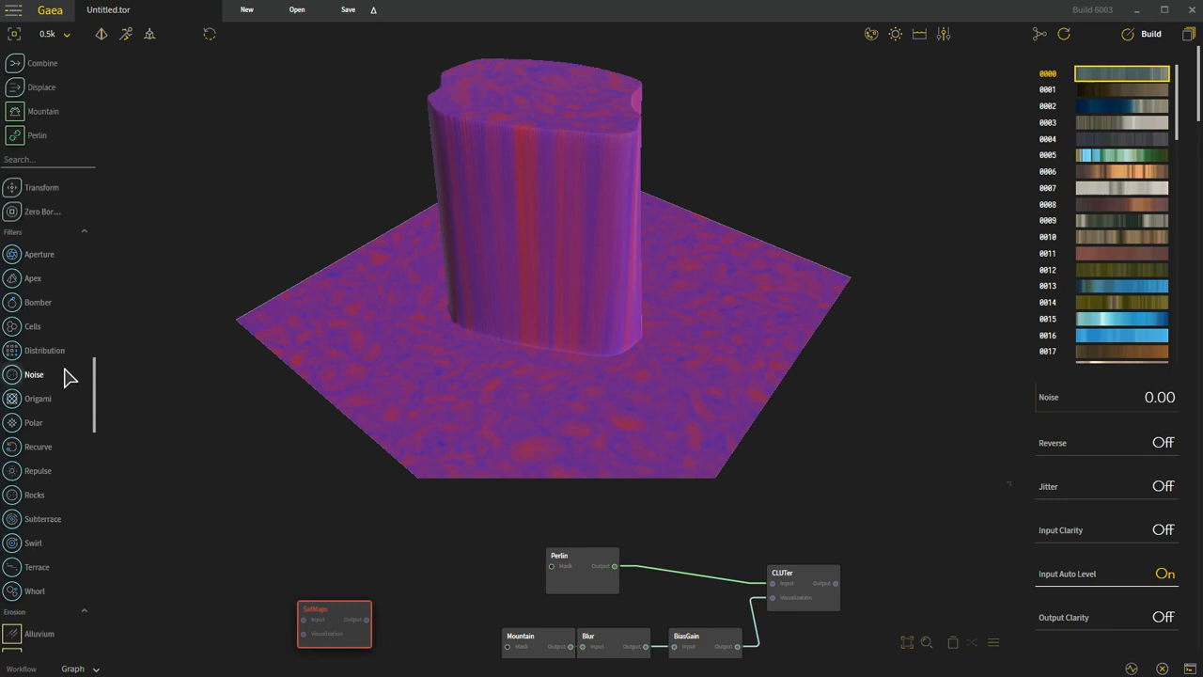
{"action": "left_click_drag", "start_coordinate": [13, 326], "coordinate": [596, 569]}
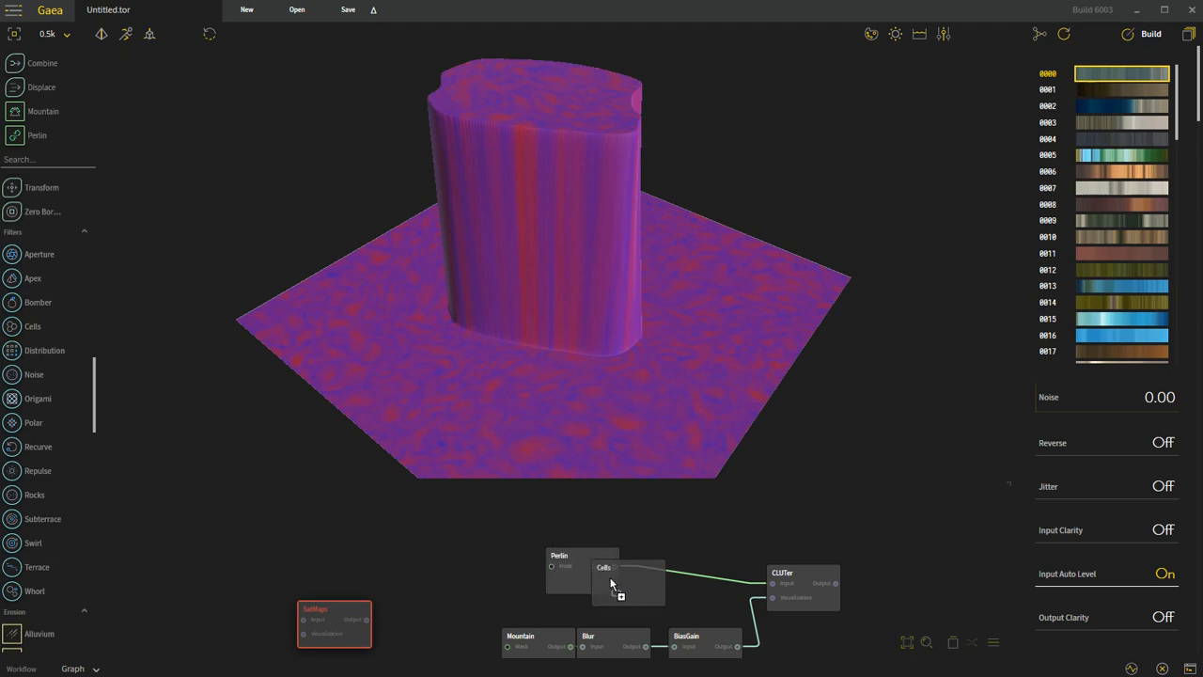
{"action": "left_click_drag", "start_coordinate": [660, 617], "coordinate": [772, 585]}
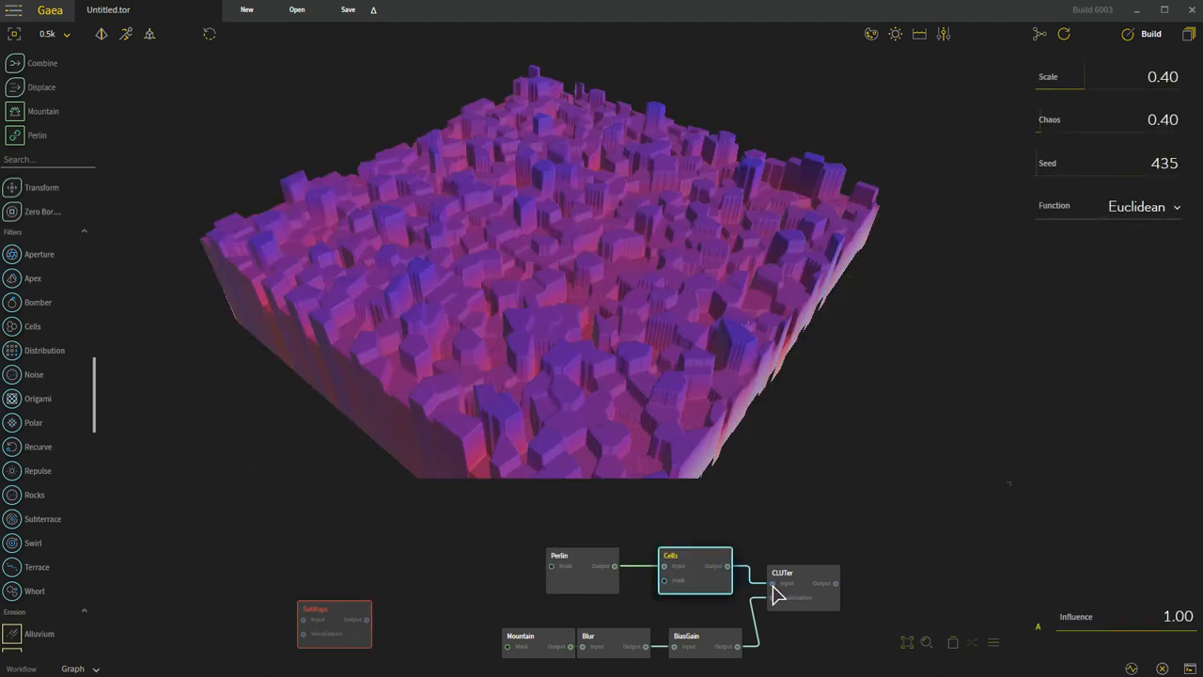
{"action": "left_click", "coordinate": [804, 582]}
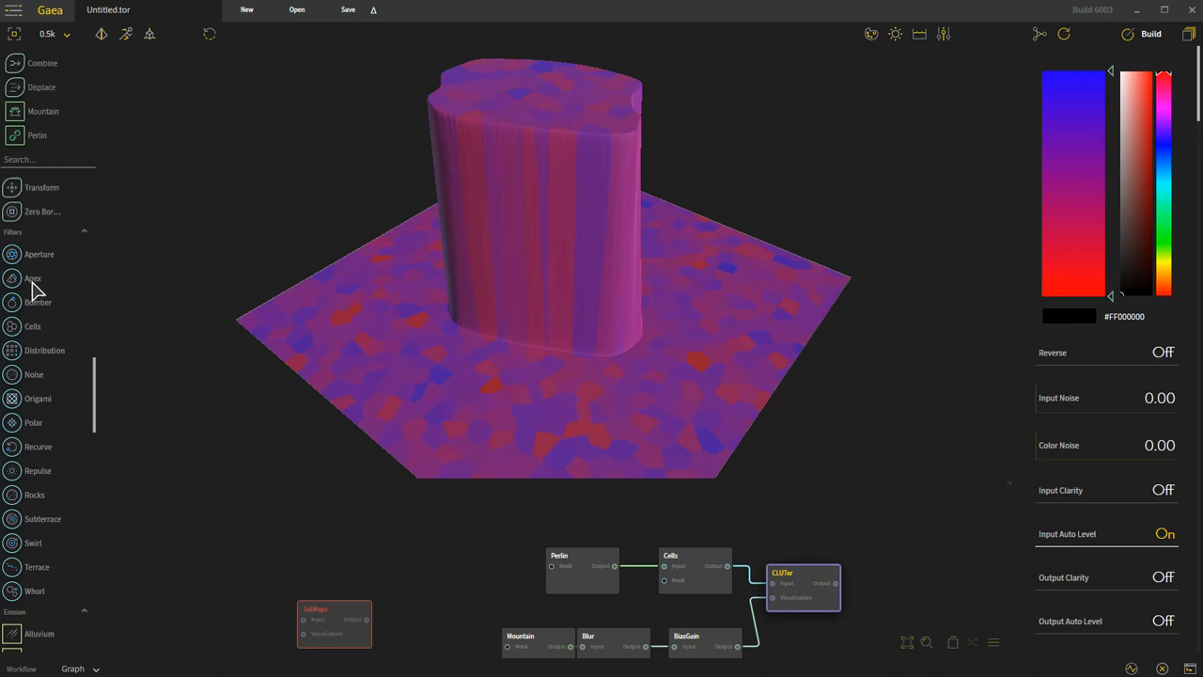
Step: Add an Erosion node to the graph beyond the CLUTer node
{"action": "scroll", "coordinate": [21, 330], "scroll_direction": "down", "scroll_amount": 4}
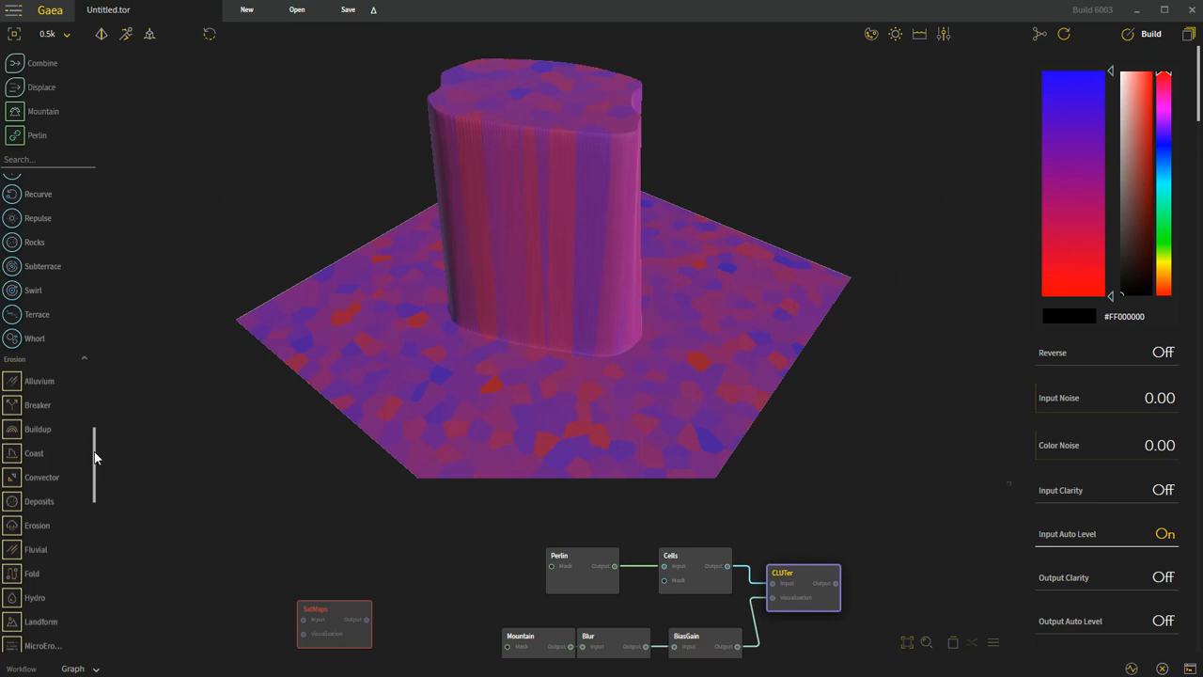
{"action": "scroll", "coordinate": [94, 458], "scroll_direction": "down", "scroll_amount": 3}
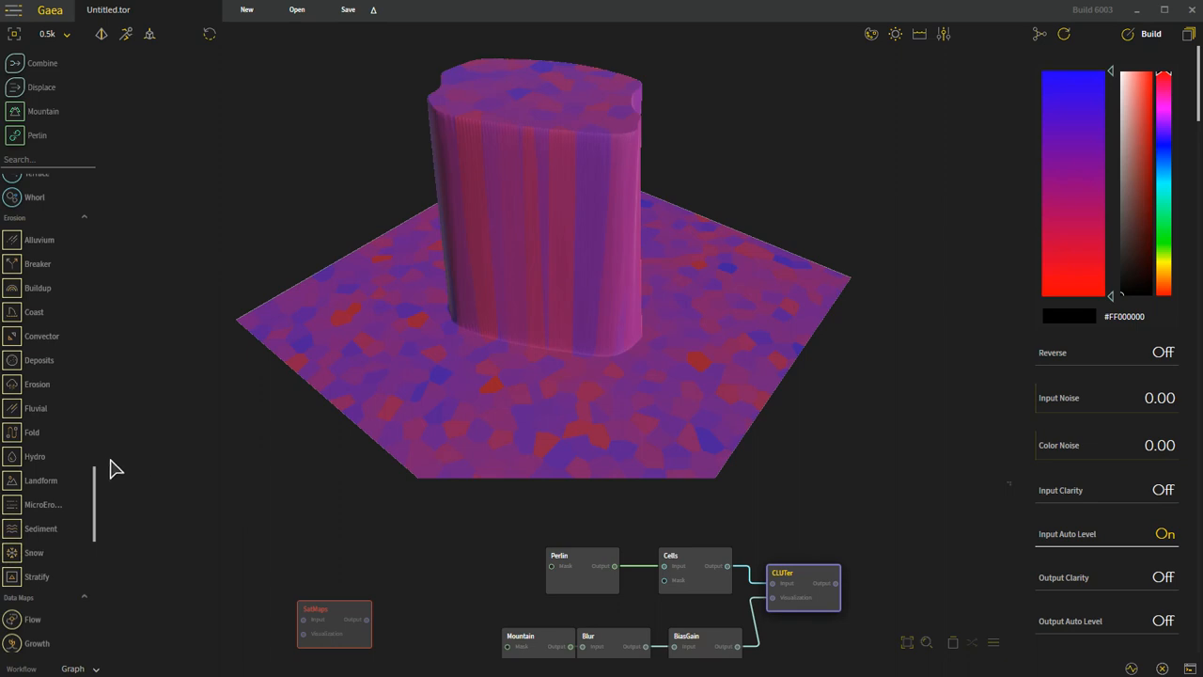
{"action": "left_click_drag", "start_coordinate": [13, 384], "coordinate": [894, 548]}
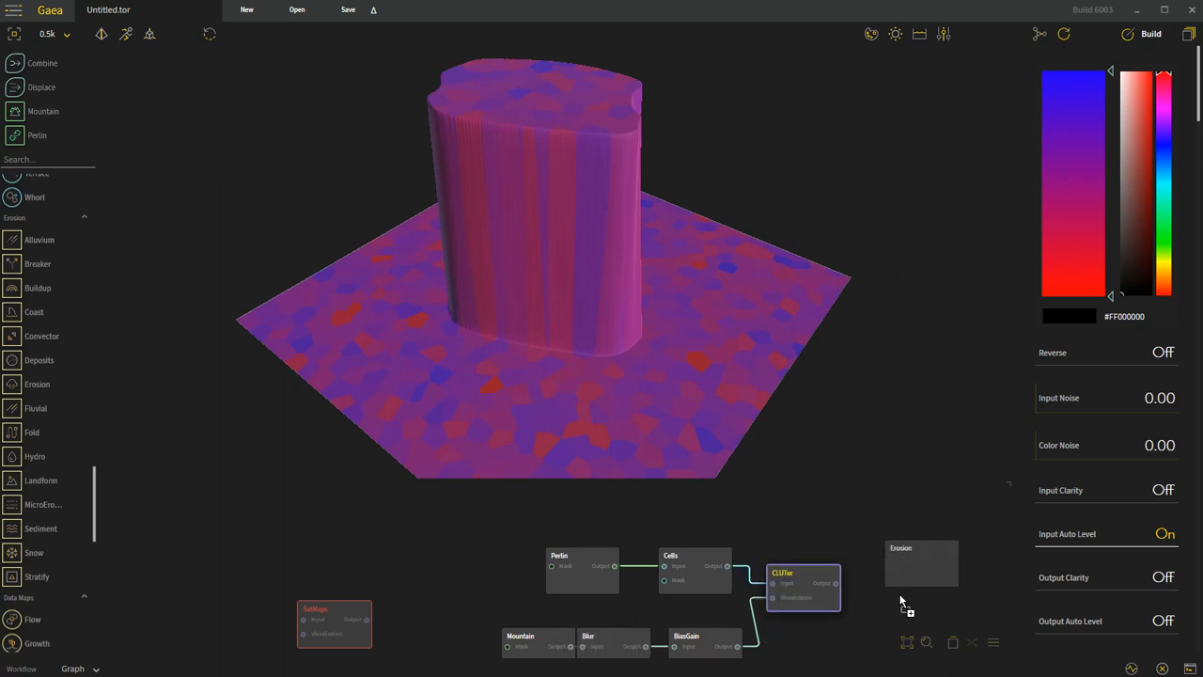
{"action": "left_click_drag", "start_coordinate": [907, 594], "coordinate": [911, 599]}
Step: Add an AutoLevel node fed by the Mountain node and connect its output to the Erosion node's input
{"action": "scroll", "coordinate": [28, 334], "scroll_direction": "up", "scroll_amount": 3}
{"action": "scroll", "coordinate": [28, 333], "scroll_direction": "up", "scroll_amount": 10}
{"action": "left_click_drag", "start_coordinate": [8, 396], "coordinate": [568, 647]}
{"action": "left_click_drag", "start_coordinate": [684, 649], "coordinate": [897, 567]}
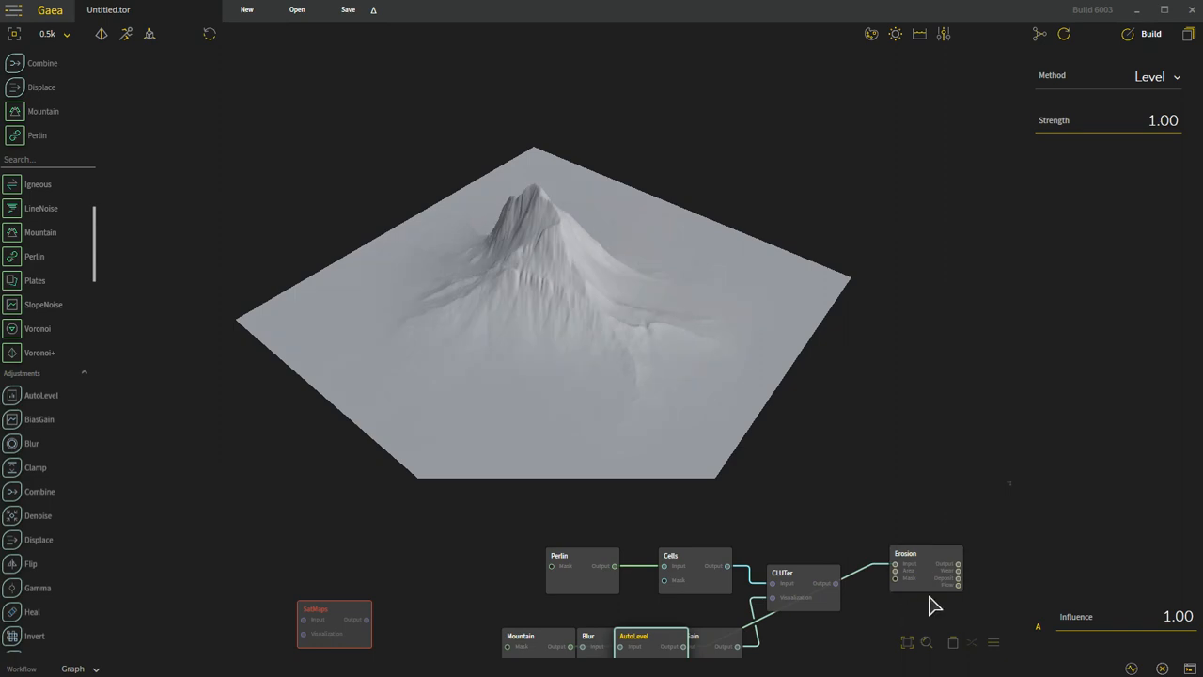
Step: Open the Erosion node in the Map Viewer and examine its Wear and Deposit maps as plain masks without terrain shading
{"action": "left_click", "coordinate": [935, 565]}
{"action": "left_click", "coordinate": [953, 642]}
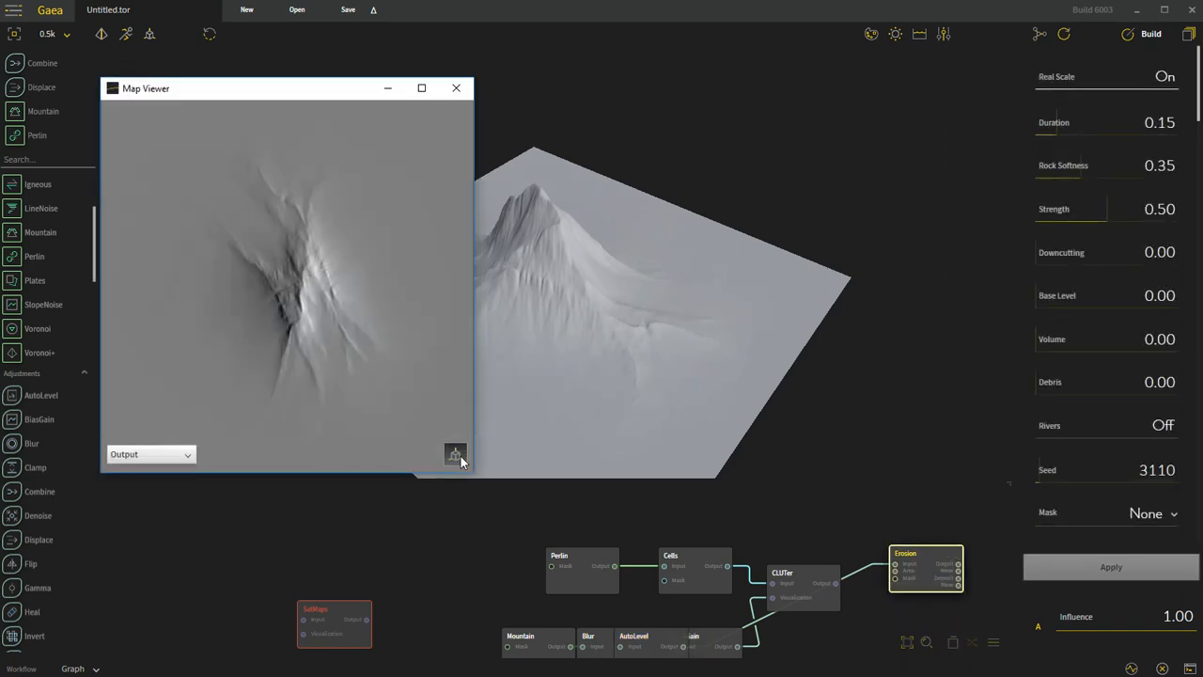
{"action": "left_click", "coordinate": [455, 455]}
{"action": "left_click", "coordinate": [158, 455]}
{"action": "left_click", "coordinate": [152, 506]}
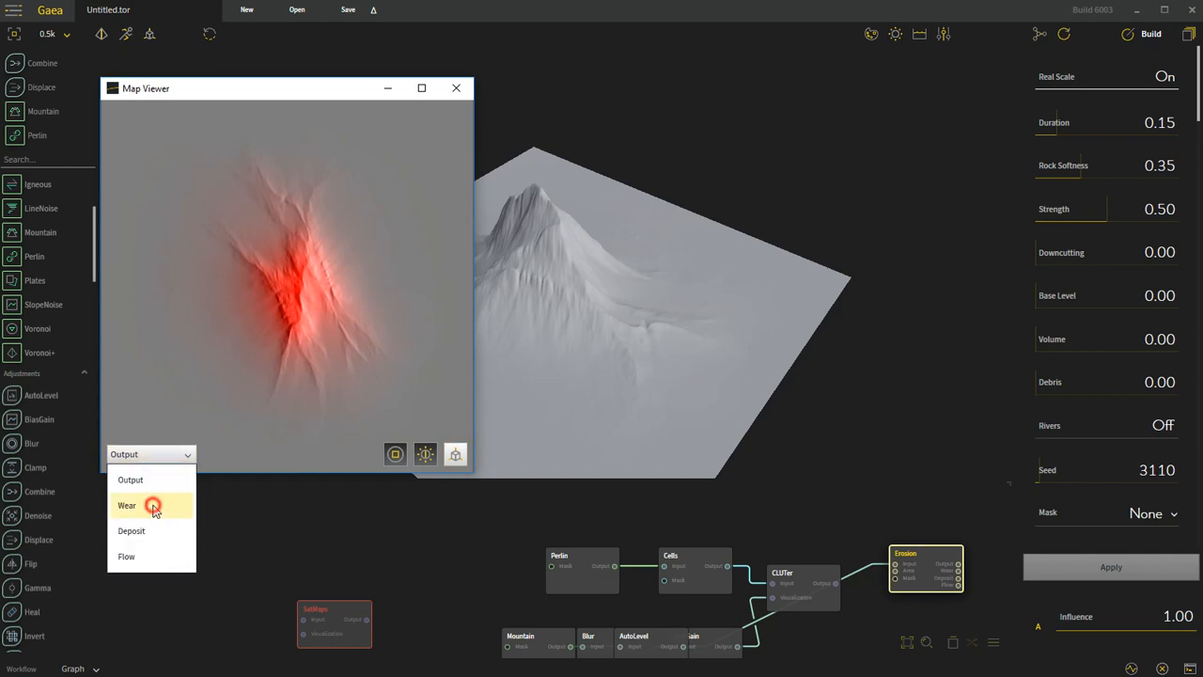
{"action": "left_click", "coordinate": [394, 454]}
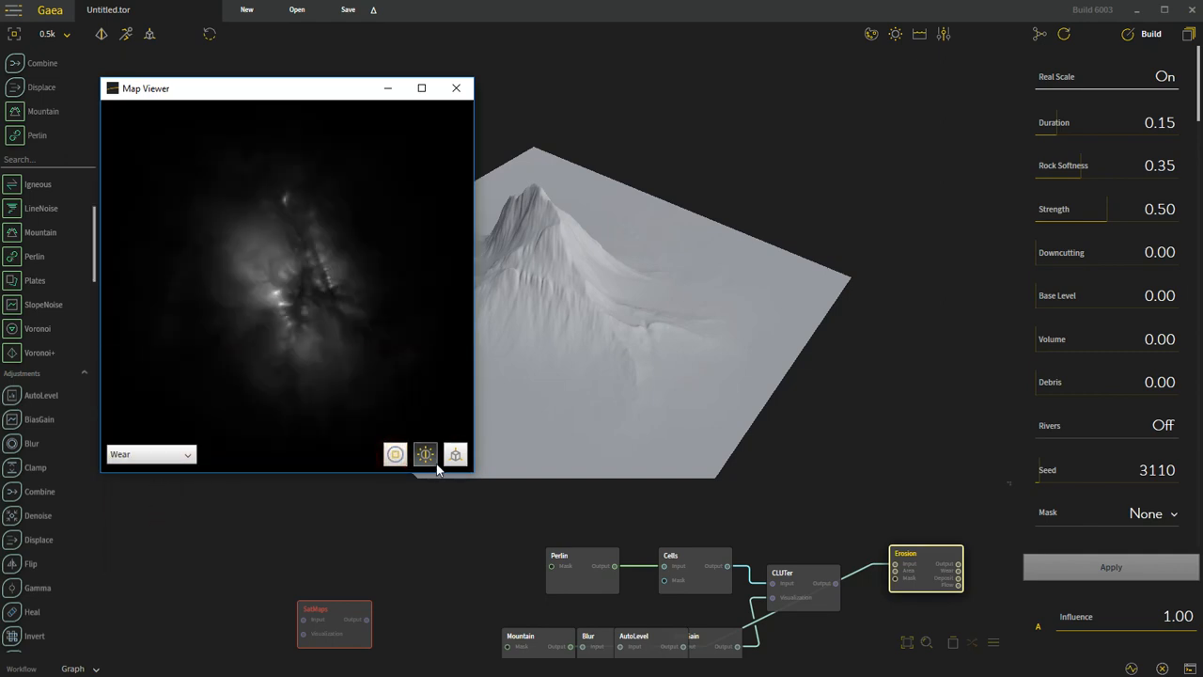
{"action": "left_click", "coordinate": [161, 454]}
{"action": "left_click", "coordinate": [148, 532]}
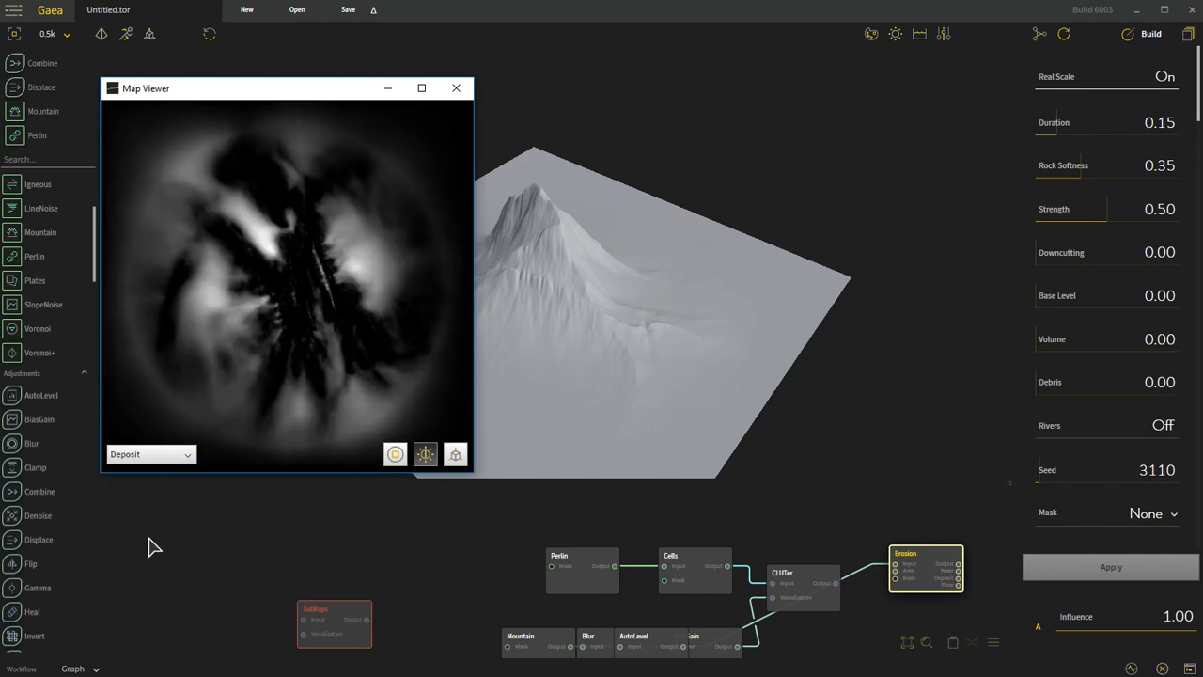
Step: Examine the Erosion node's Flow map in the Map Viewer, toggling its shading, and close the viewer
{"action": "left_click", "coordinate": [153, 457]}
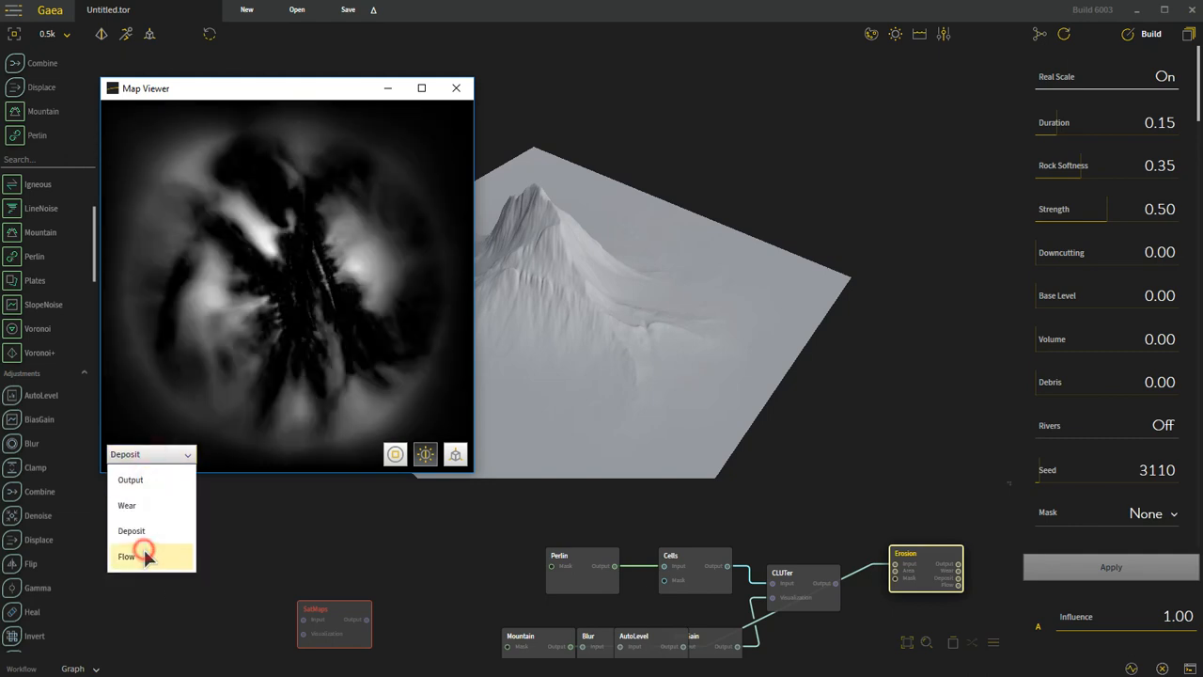
{"action": "left_click", "coordinate": [145, 556]}
{"action": "left_click", "coordinate": [428, 461]}
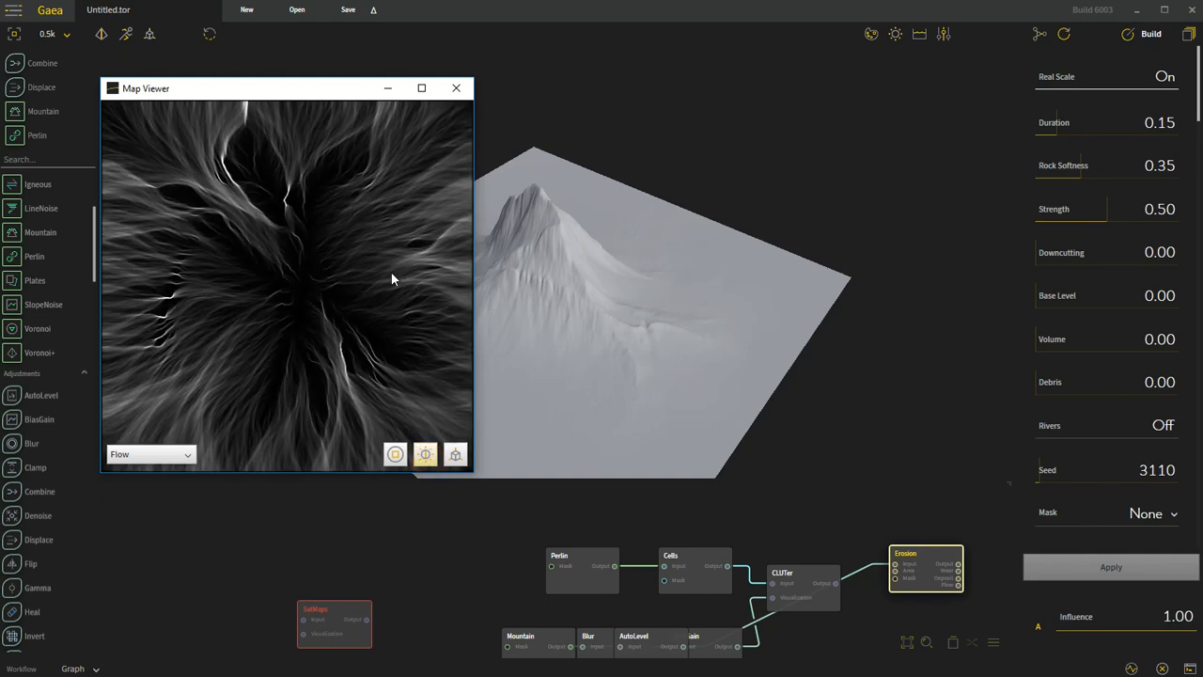
{"action": "left_click", "coordinate": [456, 87]}
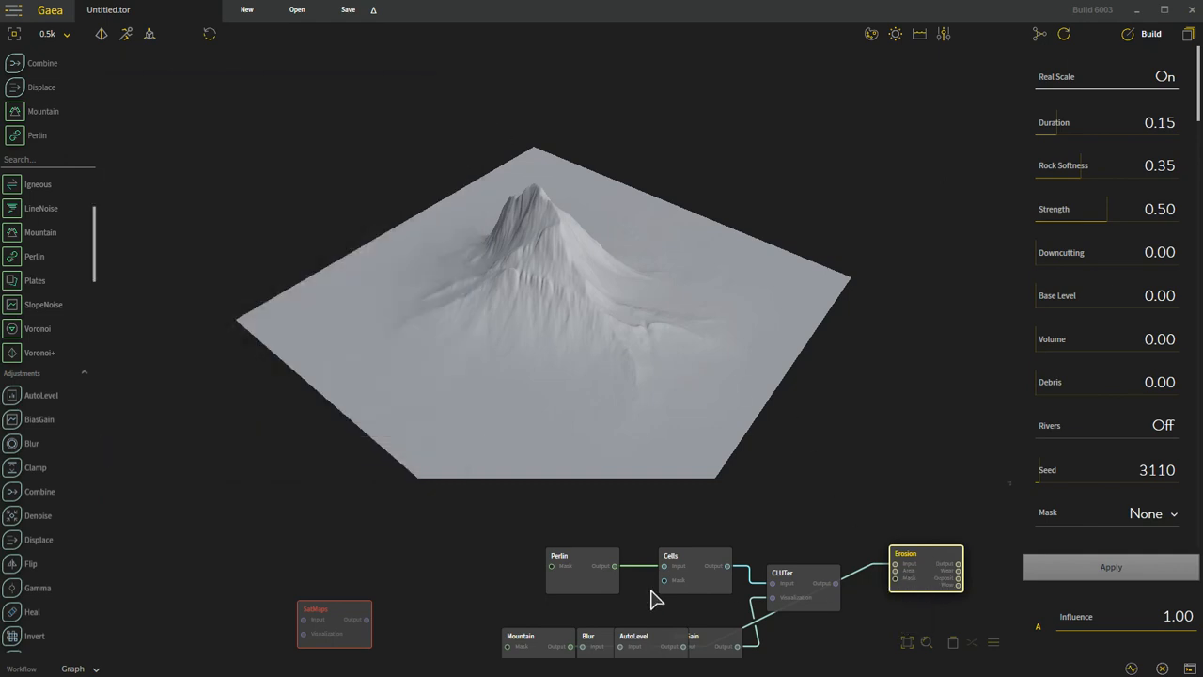
Step: Rearrange the graph: place AutoLevel and Erosion in a row above the other nodes and shift Cells under Erosion
{"action": "left_click_drag", "start_coordinate": [632, 641], "coordinate": [460, 508]}
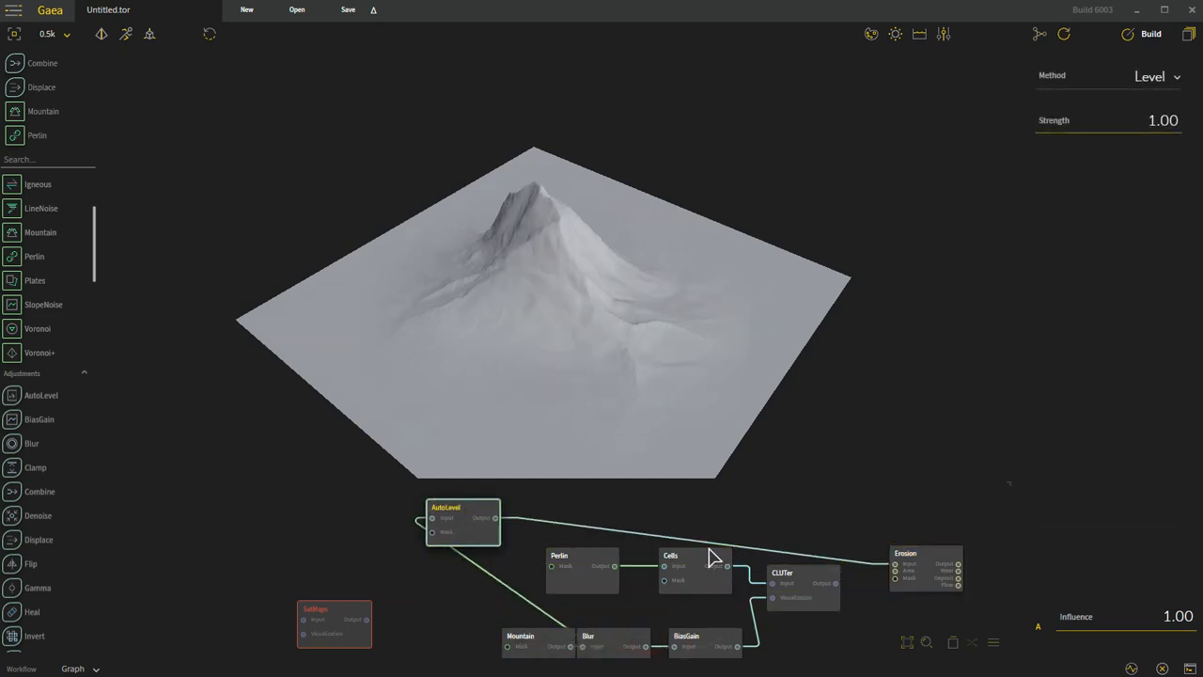
{"action": "left_click_drag", "start_coordinate": [907, 555], "coordinate": [632, 499]}
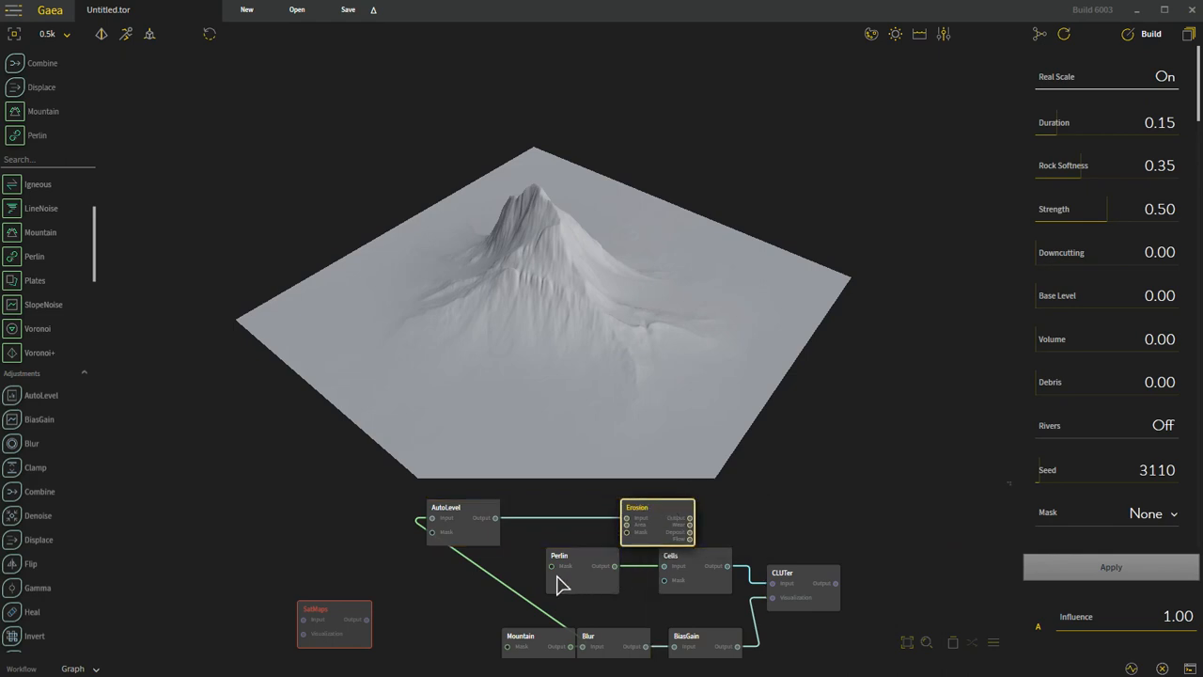
{"action": "left_click_drag", "start_coordinate": [718, 594], "coordinate": [681, 599]}
{"action": "left_click", "coordinate": [662, 516]}
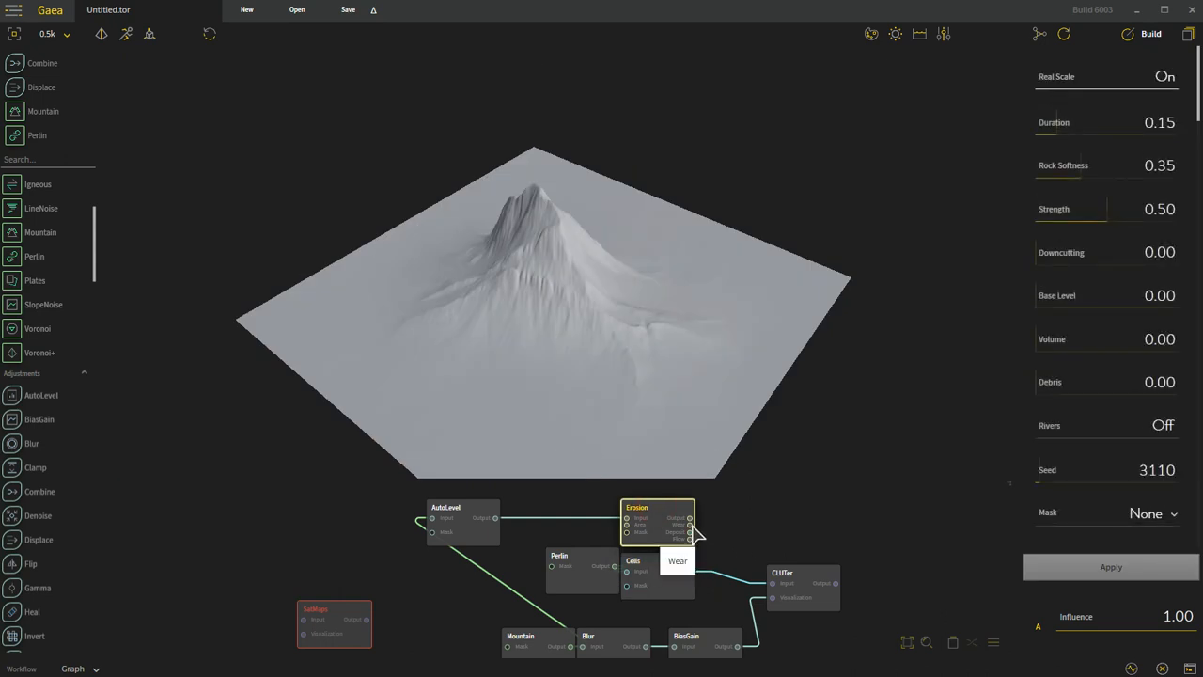
Step: Connect Erosion's Wear output to the CLUTer input and preview the CLUTer node's coloring from above
{"action": "left_click_drag", "start_coordinate": [695, 527], "coordinate": [774, 586]}
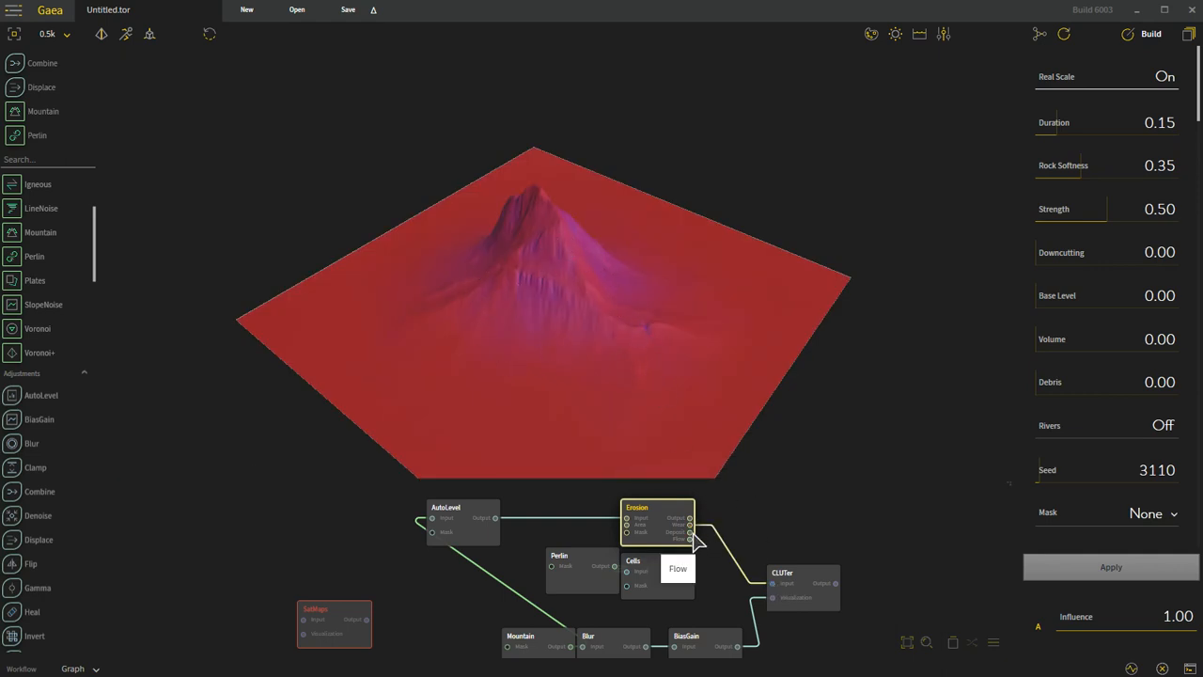
{"action": "left_click", "coordinate": [611, 652]}
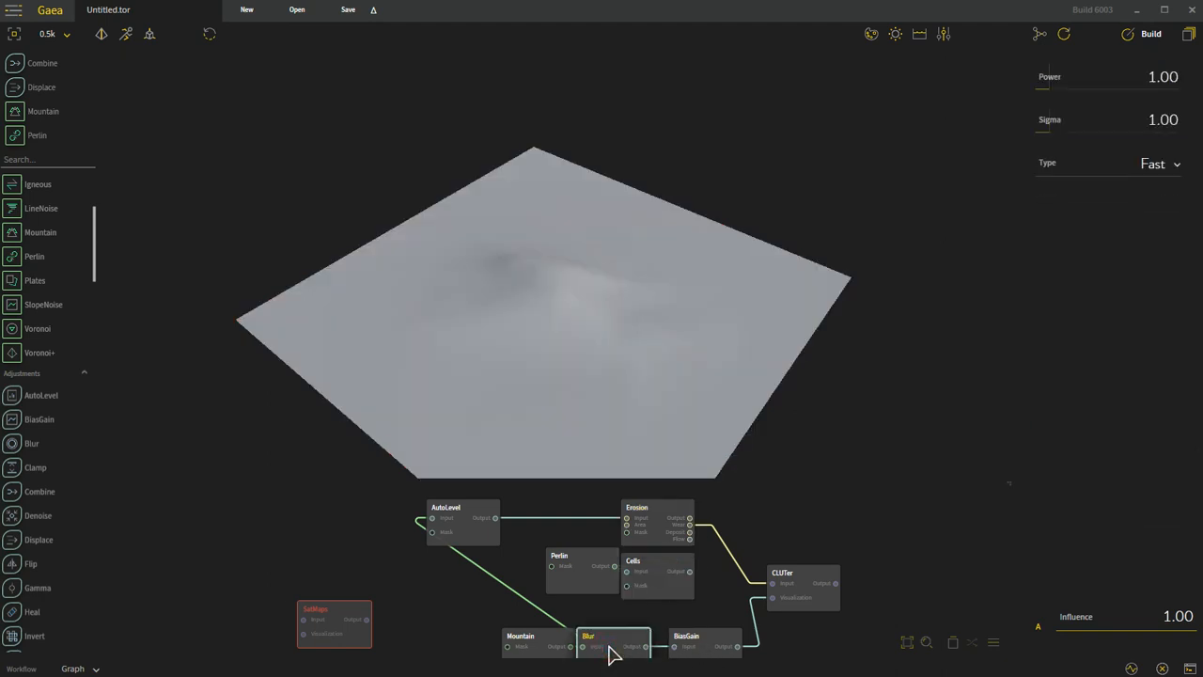
{"action": "left_click", "coordinate": [818, 575]}
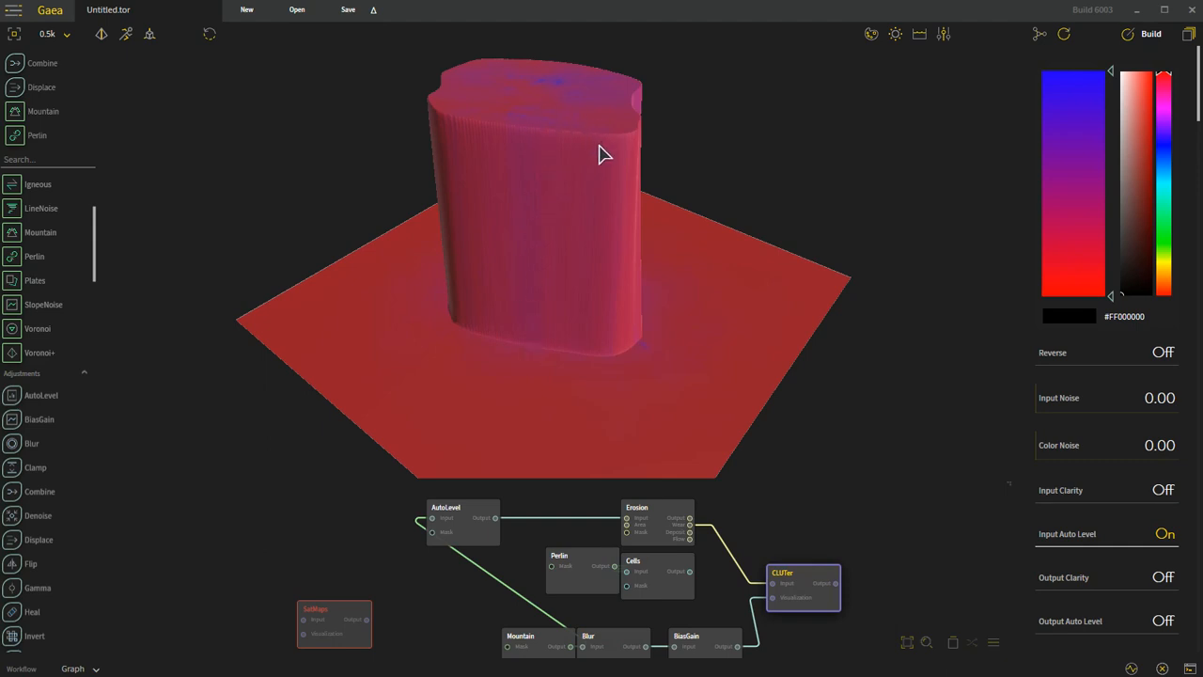
{"action": "left_click_drag", "start_coordinate": [545, 234], "coordinate": [517, 123]}
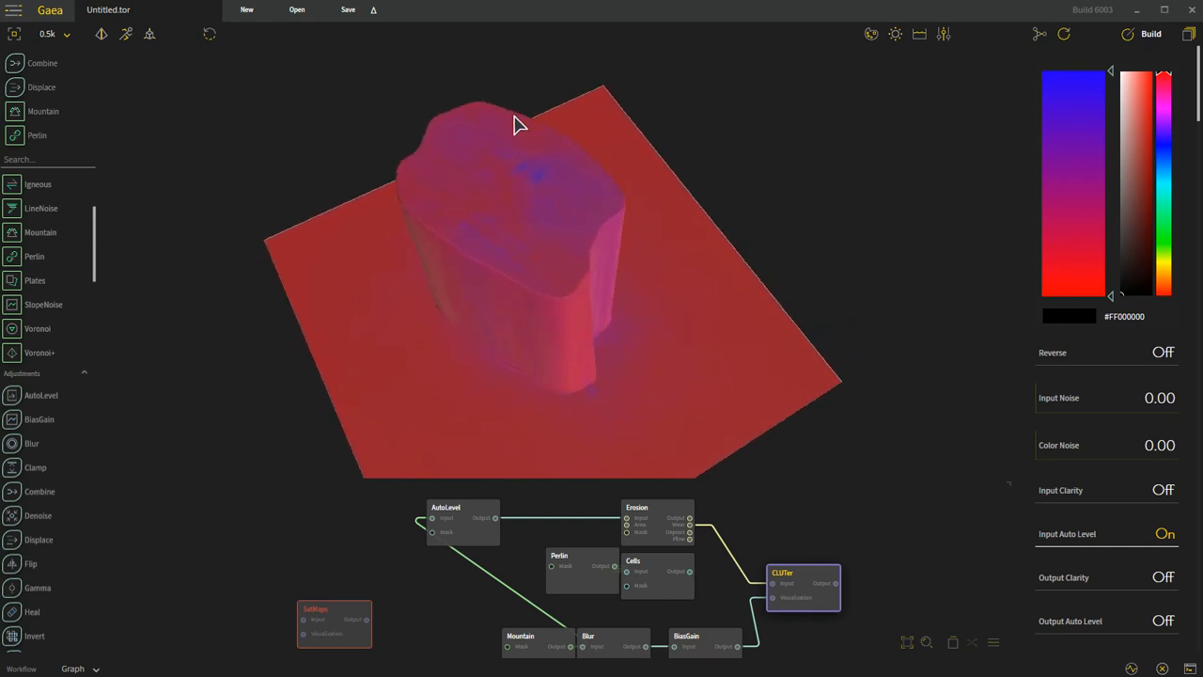
Step: Connect the Blur node's output to CLUTer's Visualization input and inspect the colored terrain up close
{"action": "left_click", "coordinate": [616, 649]}
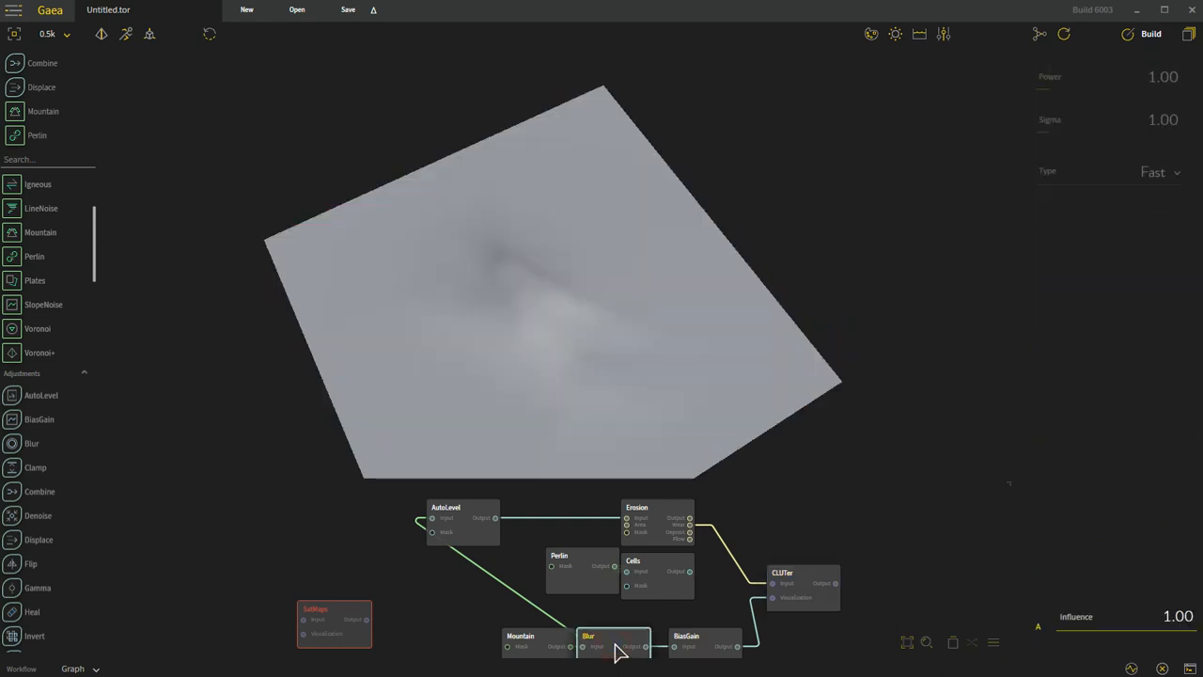
{"action": "left_click_drag", "start_coordinate": [648, 649], "coordinate": [774, 598]}
{"action": "left_click_drag", "start_coordinate": [725, 430], "coordinate": [580, 380]}
{"action": "scroll", "coordinate": [580, 380], "scroll_direction": "up", "scroll_amount": 6}
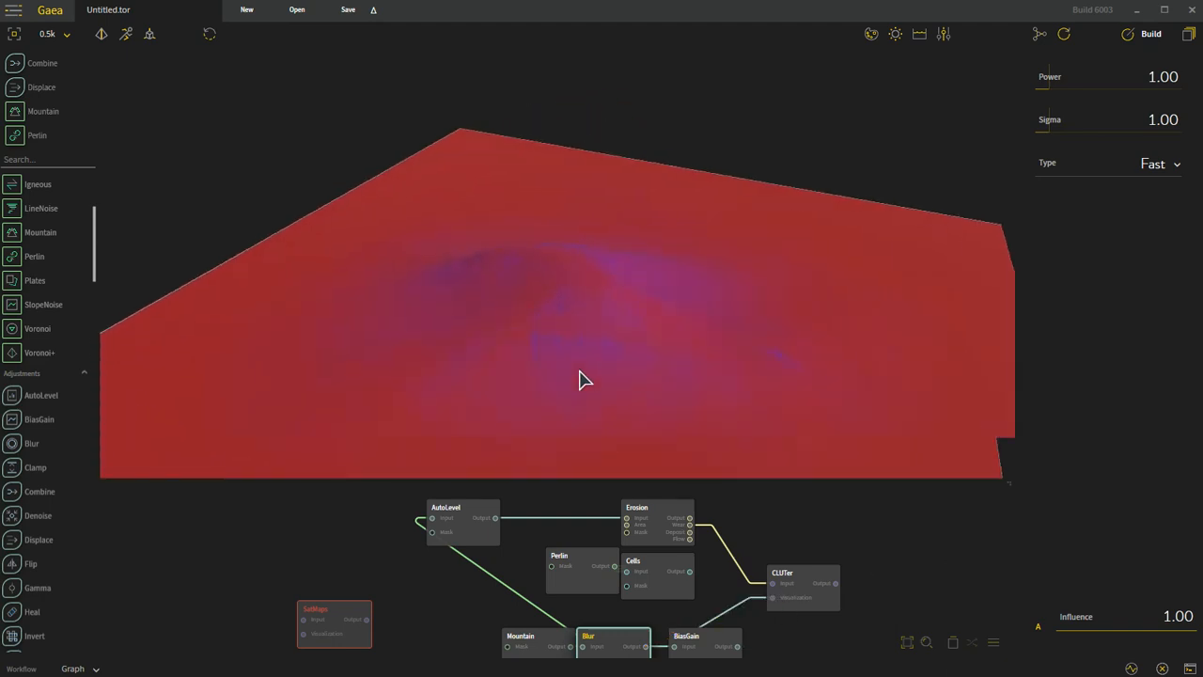
{"action": "left_click_drag", "start_coordinate": [655, 328], "coordinate": [512, 343]}
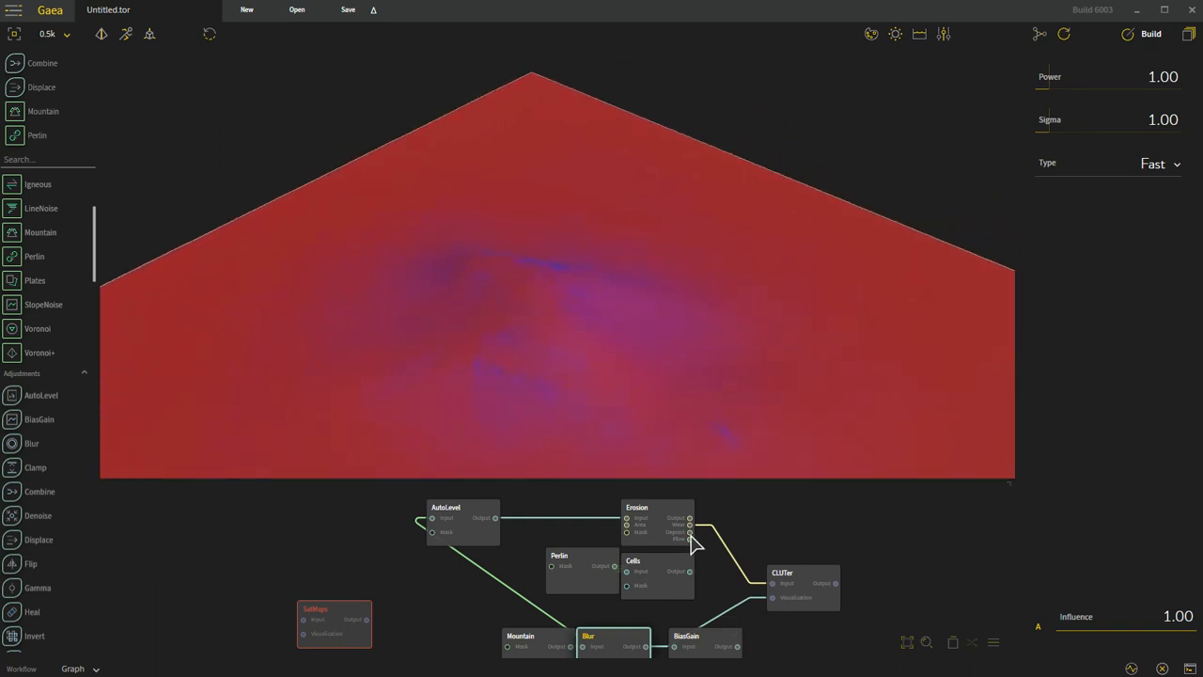
Step: Feed the CLUTer input from Erosion's Deposit output, and switch it to the Flow output to compare the coloring
{"action": "left_click_drag", "start_coordinate": [691, 531], "coordinate": [773, 585]}
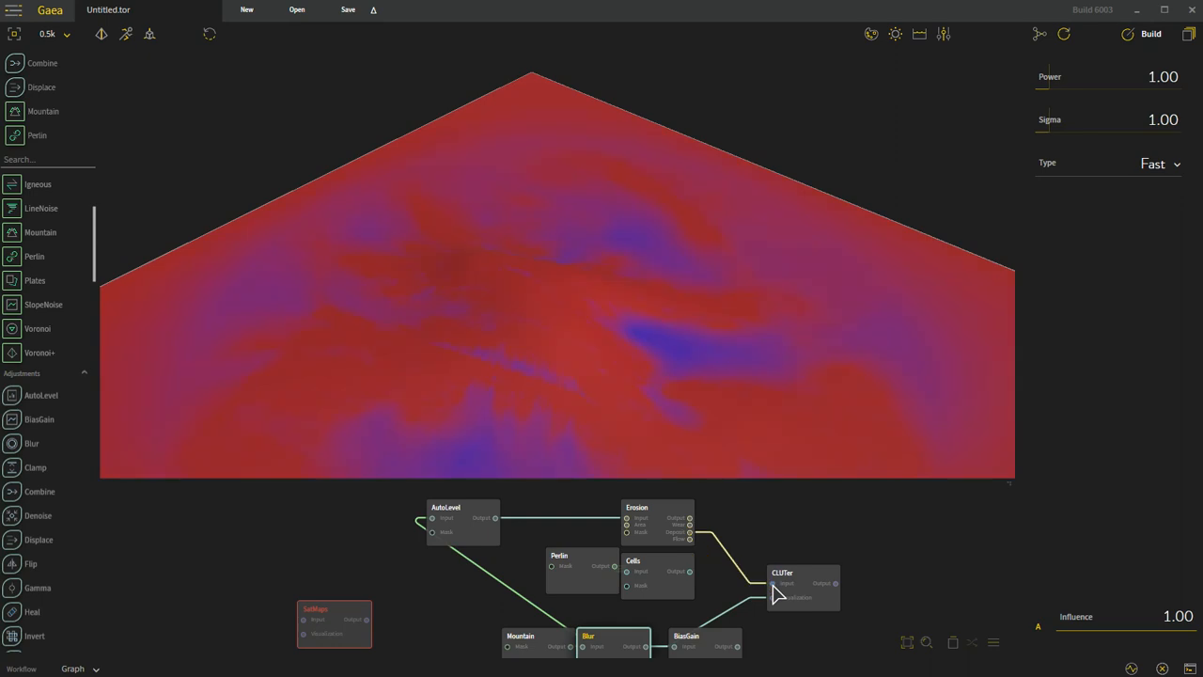
{"action": "left_click_drag", "start_coordinate": [701, 543], "coordinate": [774, 586]}
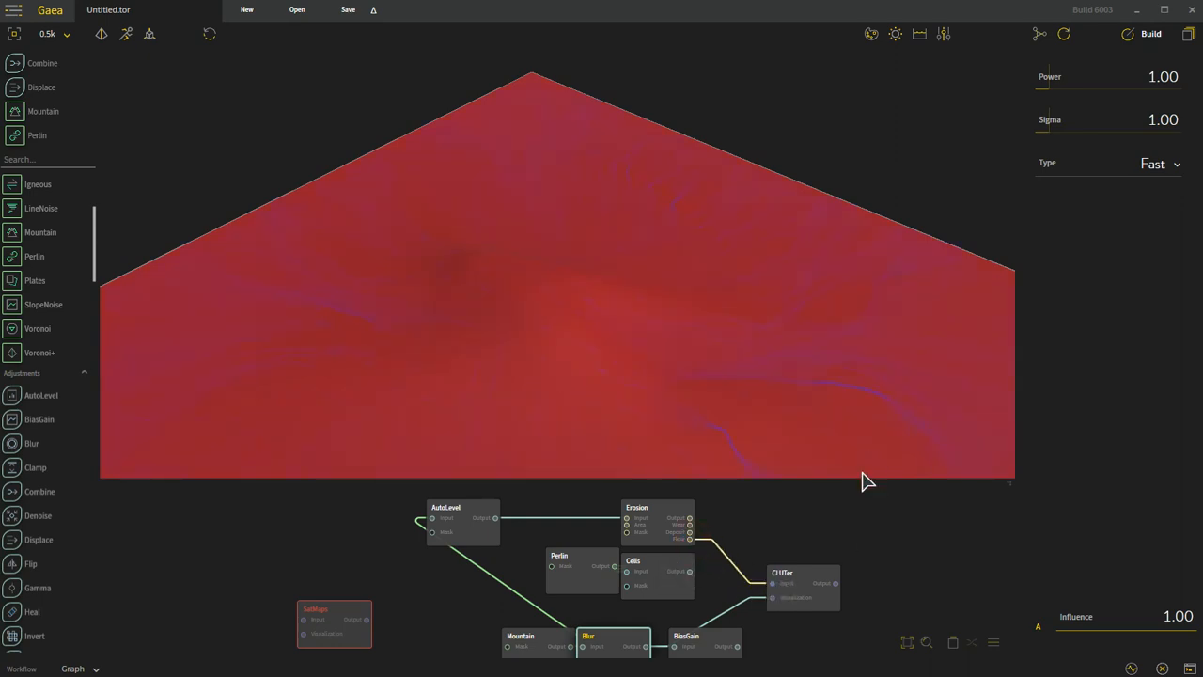
{"action": "left_click_drag", "start_coordinate": [813, 419], "coordinate": [779, 395]}
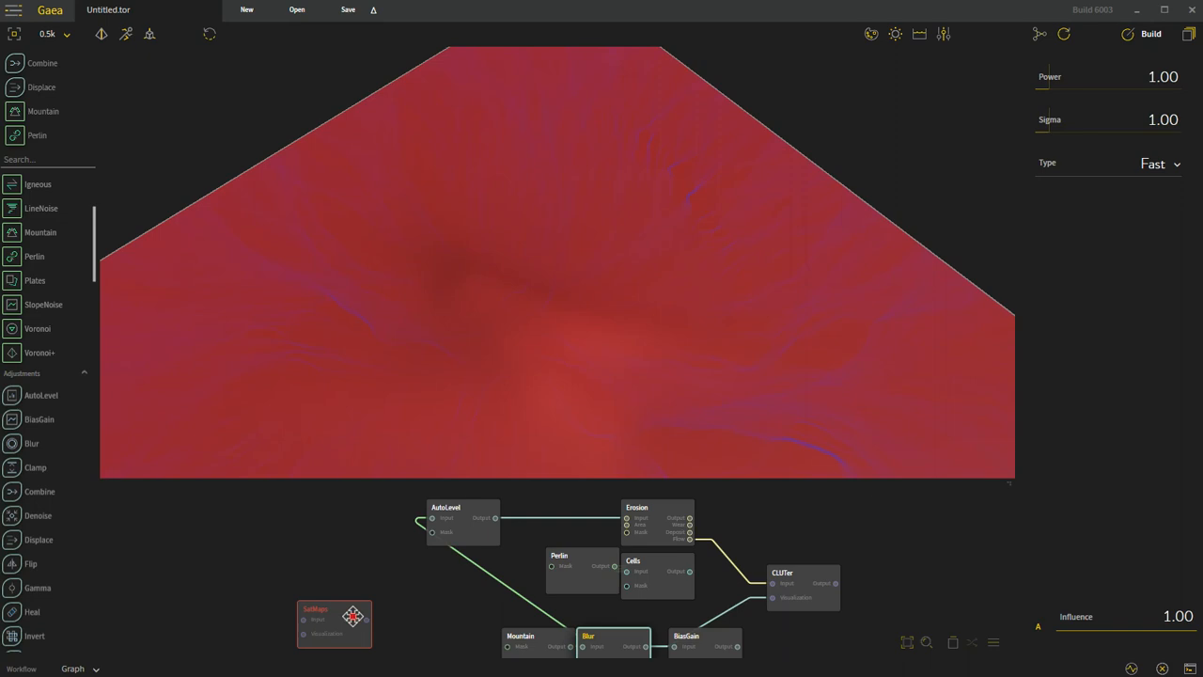
Step: Place SatMaps beside CLUTer, with Mountain's output feeding its Visualization and Erosion's Flow output feeding its Input
{"action": "left_click_drag", "start_coordinate": [353, 617], "coordinate": [822, 581]}
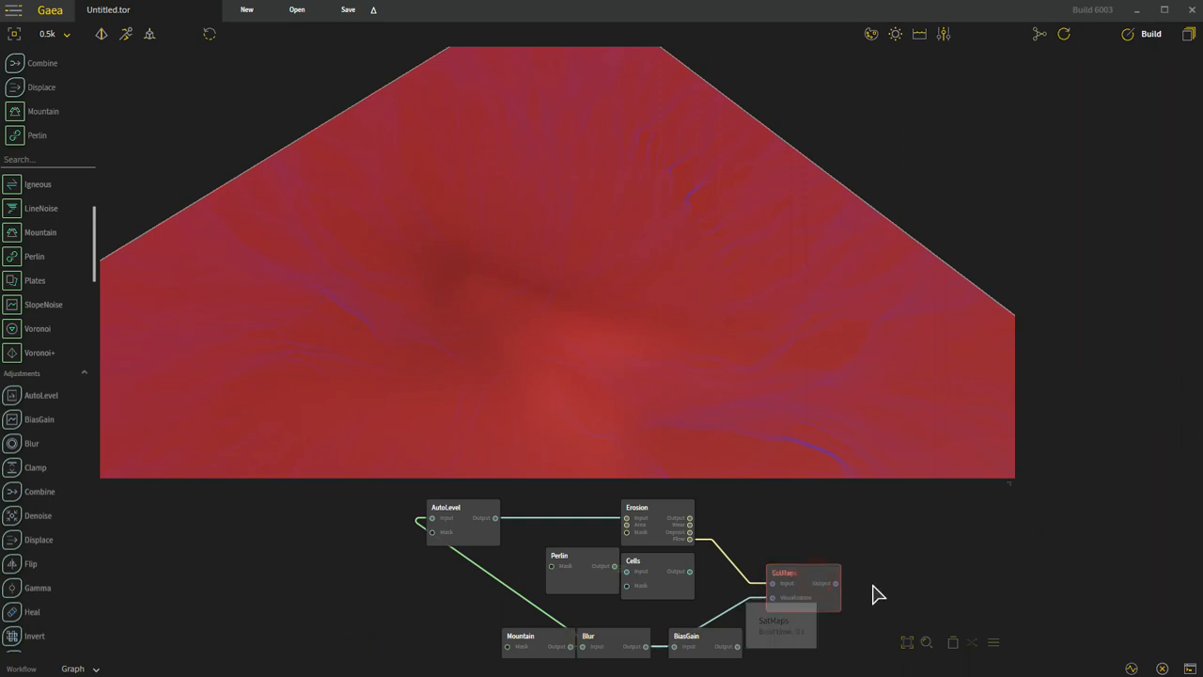
{"action": "left_click_drag", "start_coordinate": [813, 578], "coordinate": [919, 579]}
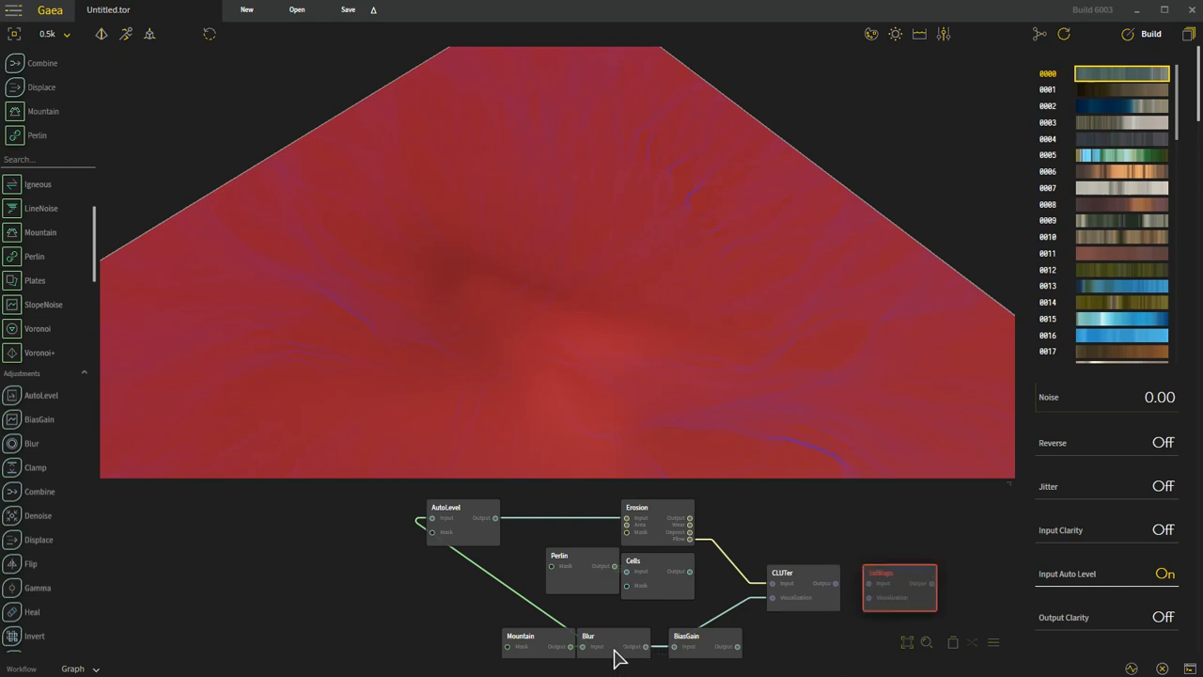
{"action": "left_click_drag", "start_coordinate": [573, 648], "coordinate": [876, 601]}
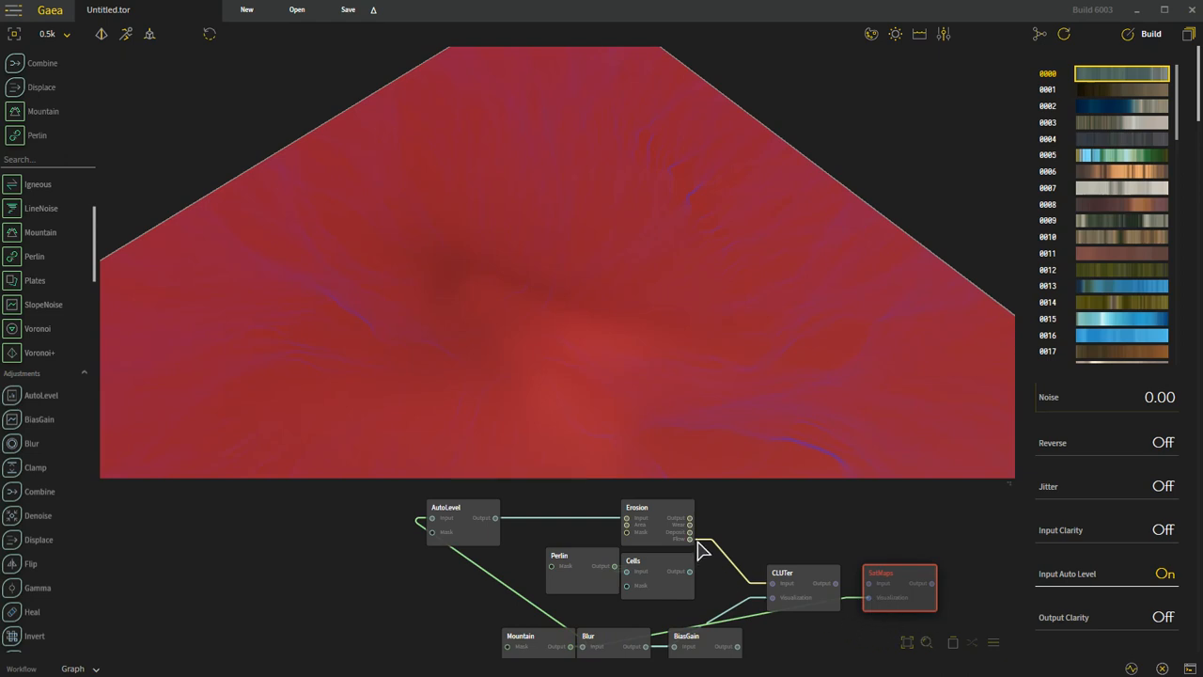
{"action": "left_click_drag", "start_coordinate": [691, 539], "coordinate": [875, 584]}
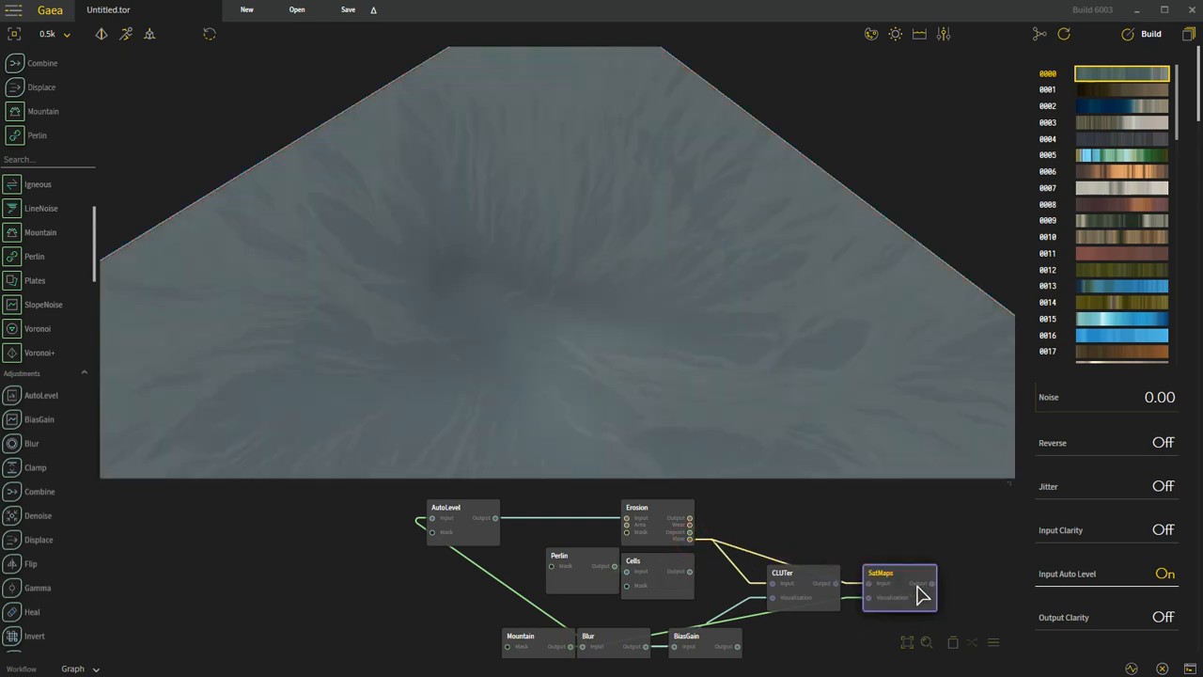
Step: Try SatMaps gradients 0001 and 0002, and choose gradient 0004 for the terrain
{"action": "left_click", "coordinate": [1144, 90]}
{"action": "left_click", "coordinate": [1138, 107]}
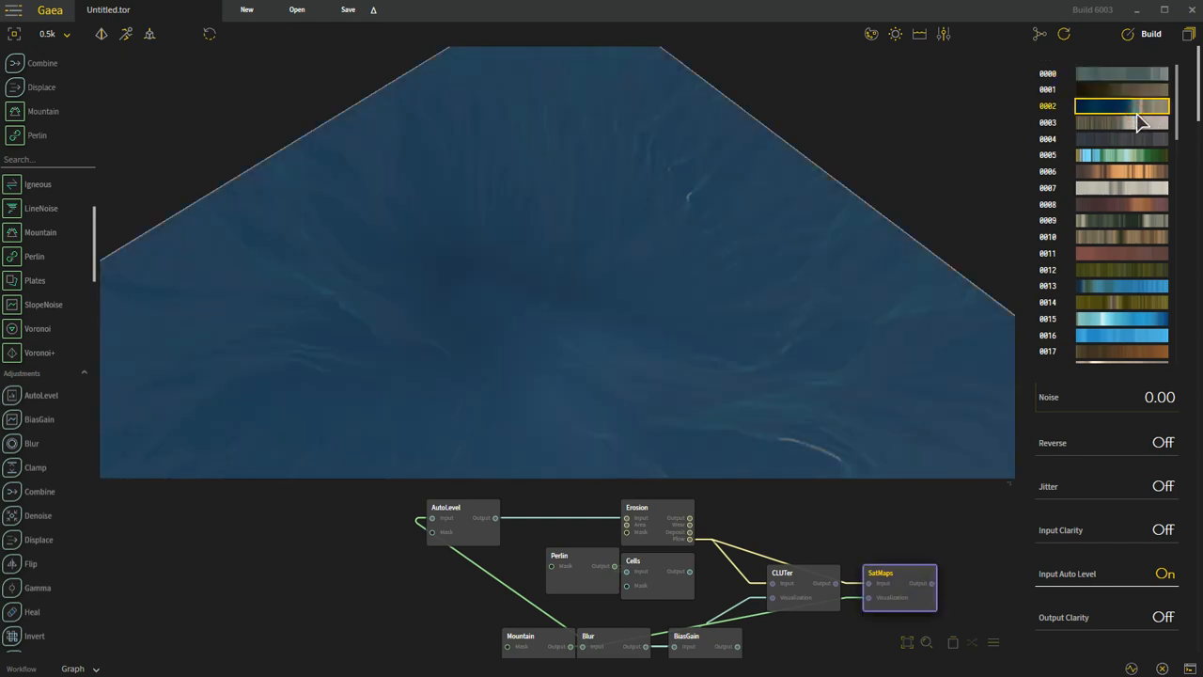
{"action": "left_click", "coordinate": [1135, 140]}
{"action": "left_click_drag", "start_coordinate": [500, 360], "coordinate": [568, 478]}
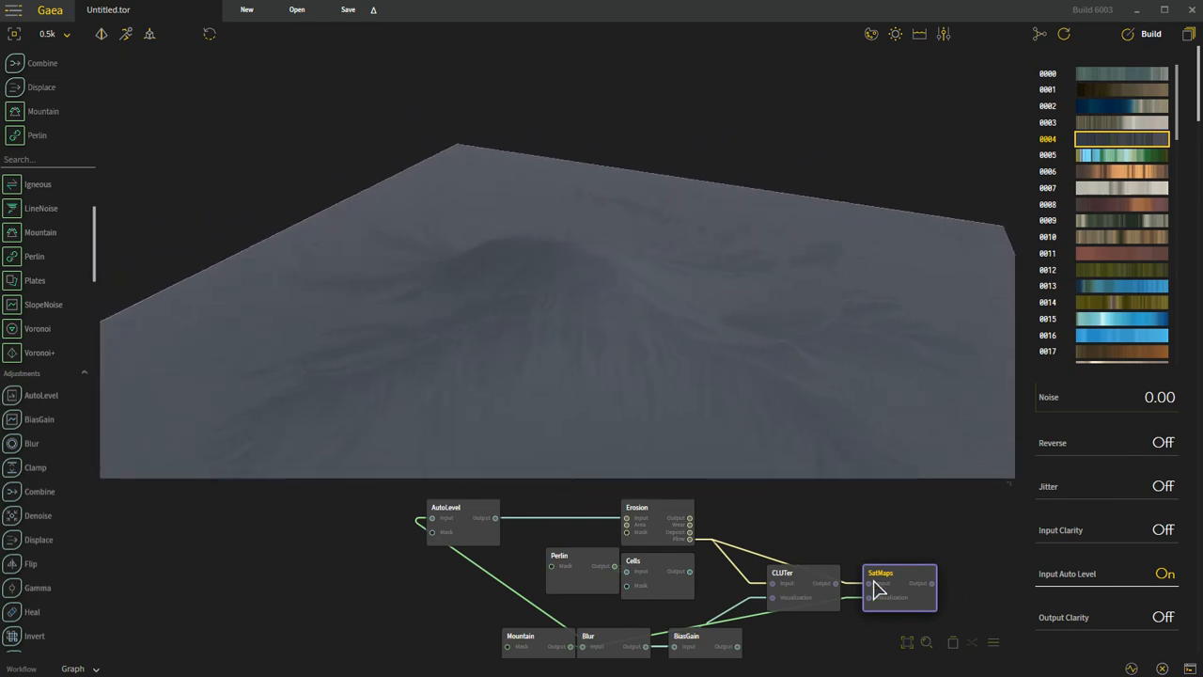
Step: Compare the CLUTer coloring with the SatMaps coloring on the terrain
{"action": "left_click", "coordinate": [812, 586]}
{"action": "left_click", "coordinate": [918, 584]}
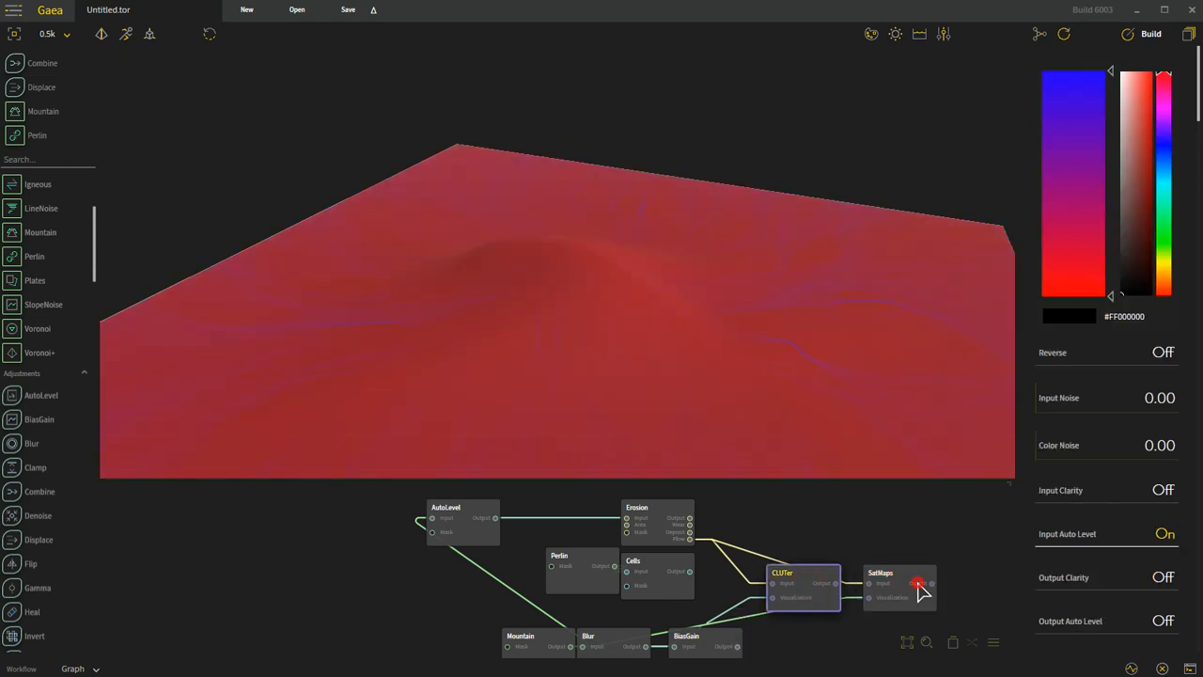
{"action": "left_click_drag", "start_coordinate": [627, 391], "coordinate": [655, 410]}
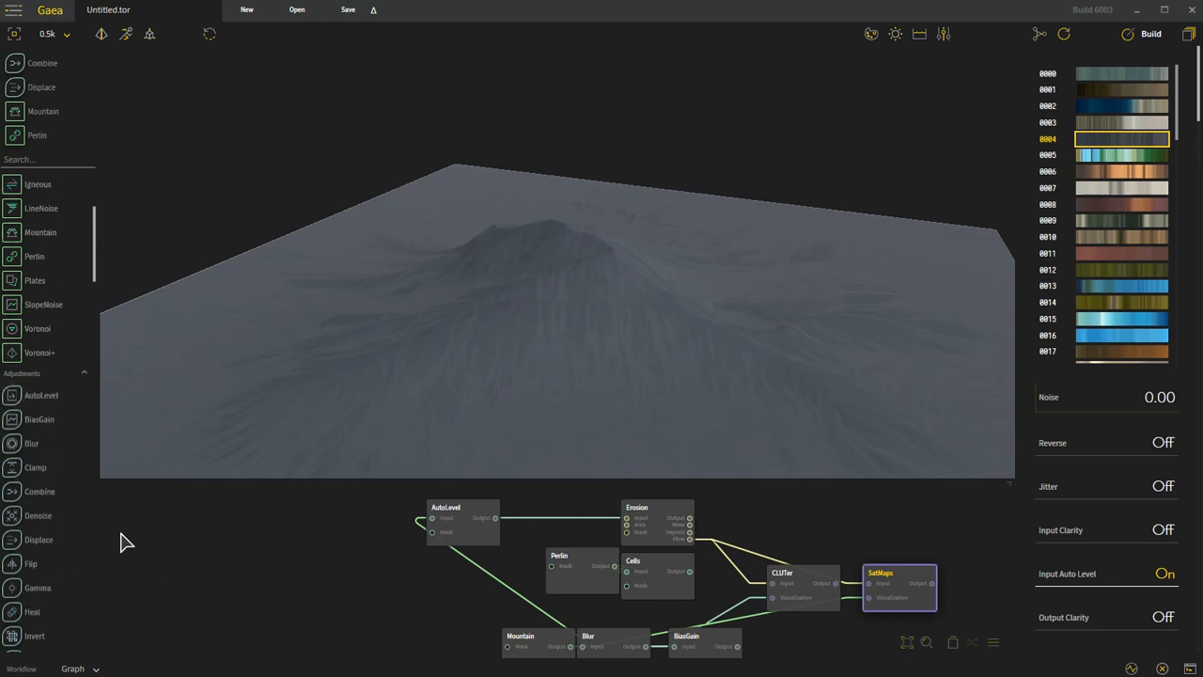
Step: Add a Slope selector node above CLUTer and connect the Mountain node's output to its input
{"action": "scroll", "coordinate": [45, 487], "scroll_direction": "down", "scroll_amount": 6}
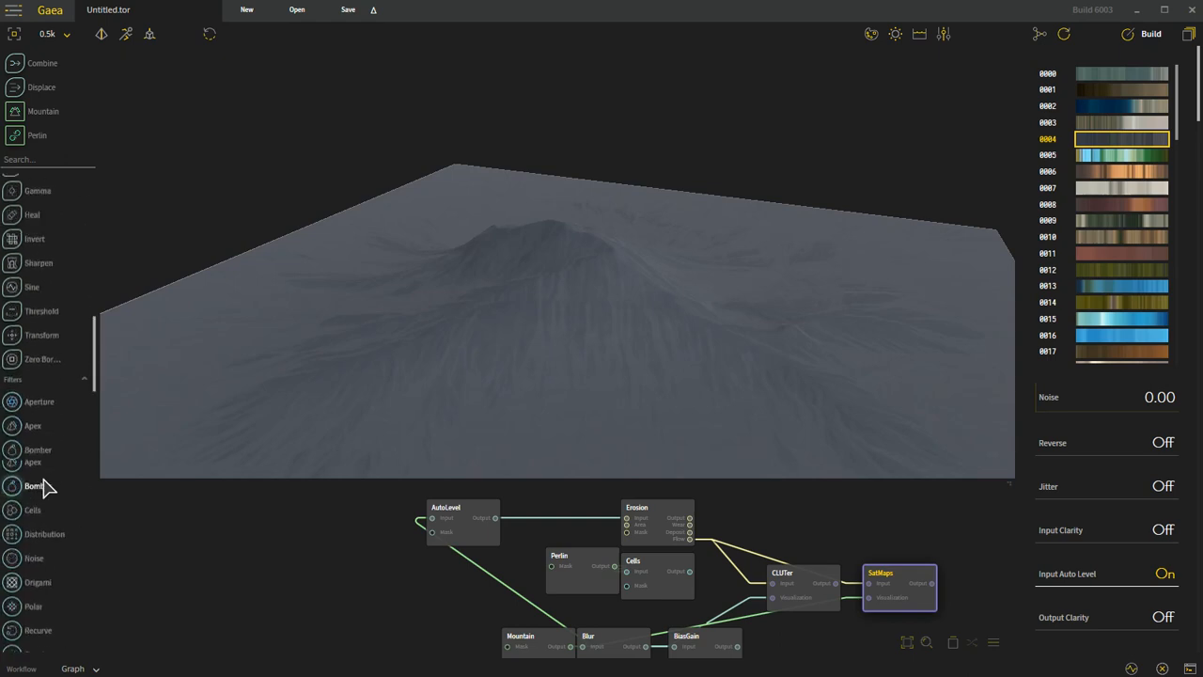
{"action": "scroll", "coordinate": [42, 491], "scroll_direction": "down", "scroll_amount": 2}
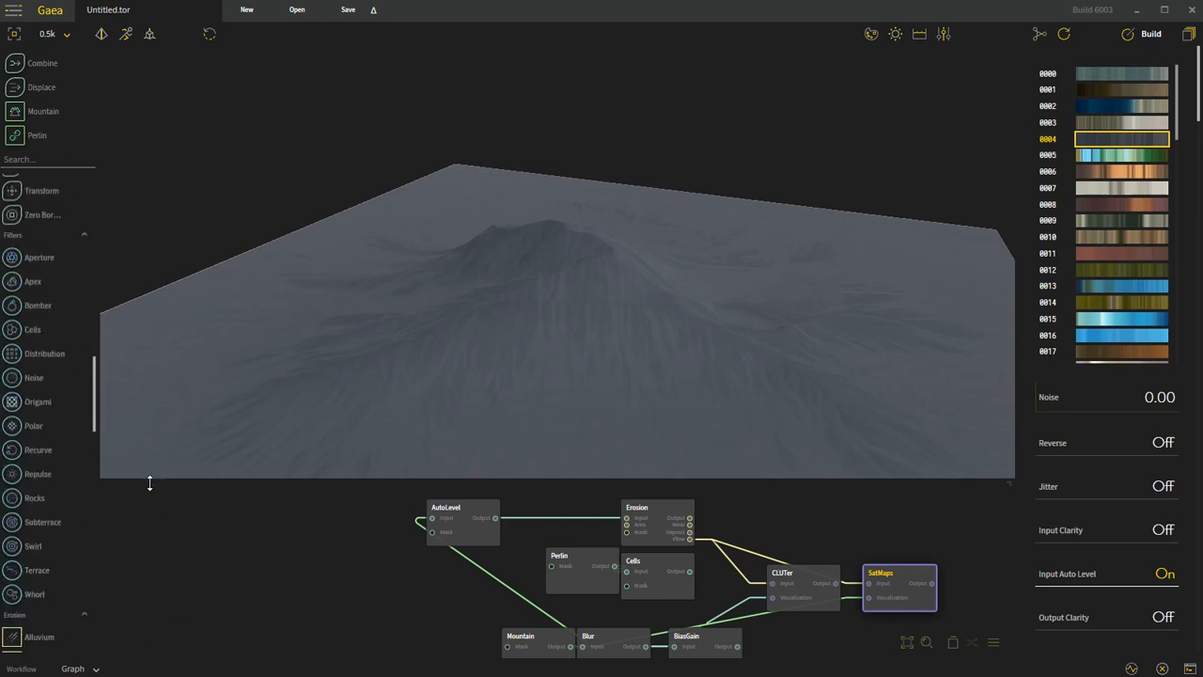
{"action": "scroll", "coordinate": [21, 457], "scroll_direction": "down", "scroll_amount": 5}
{"action": "scroll", "coordinate": [28, 611], "scroll_direction": "down", "scroll_amount": 3}
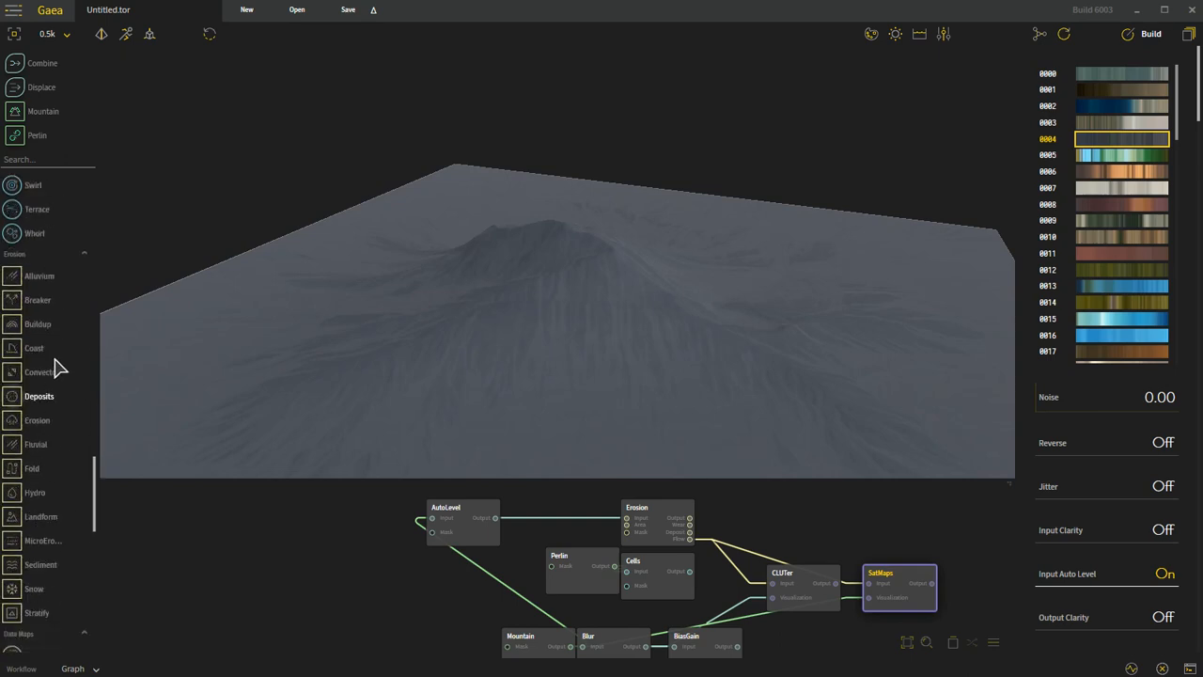
{"action": "scroll", "coordinate": [43, 564], "scroll_direction": "down", "scroll_amount": 3}
{"action": "scroll", "coordinate": [41, 571], "scroll_direction": "down", "scroll_amount": 3}
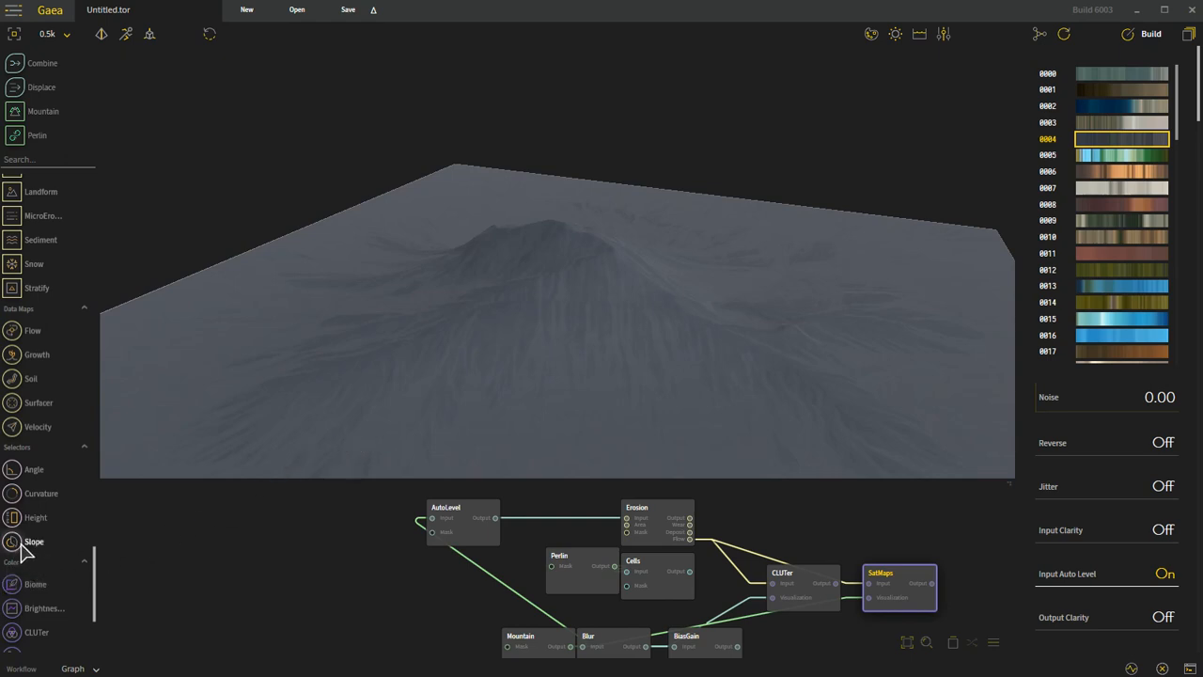
{"action": "left_click_drag", "start_coordinate": [17, 550], "coordinate": [794, 526]}
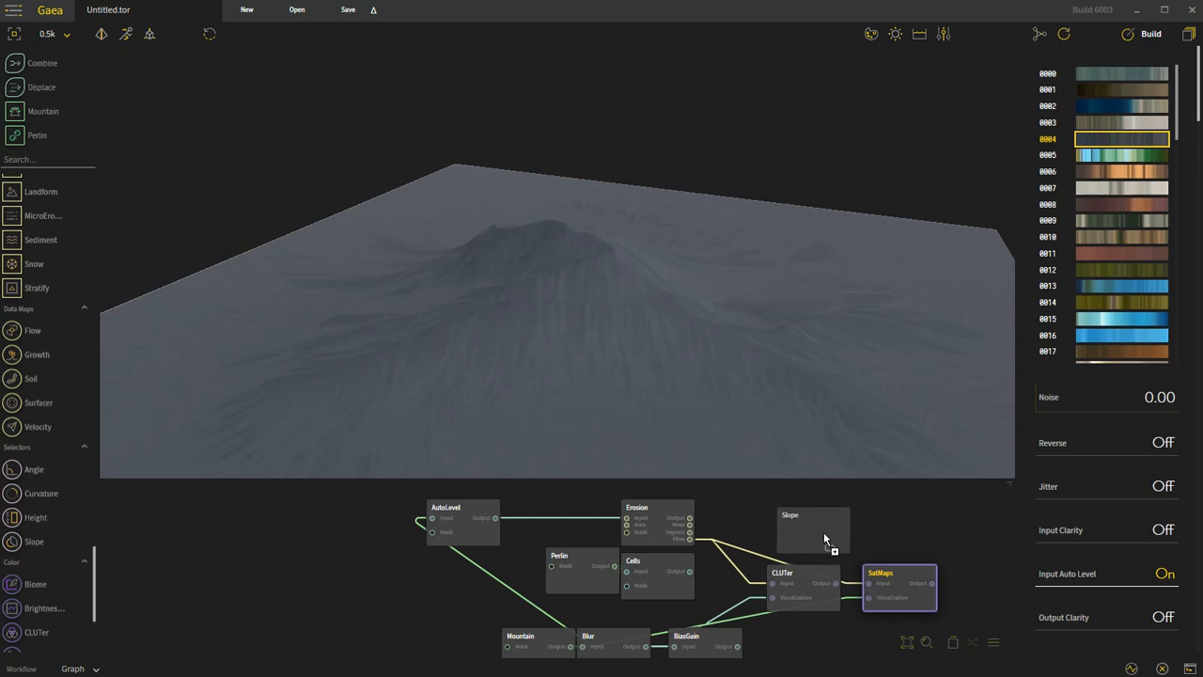
{"action": "left_click", "coordinate": [848, 540]}
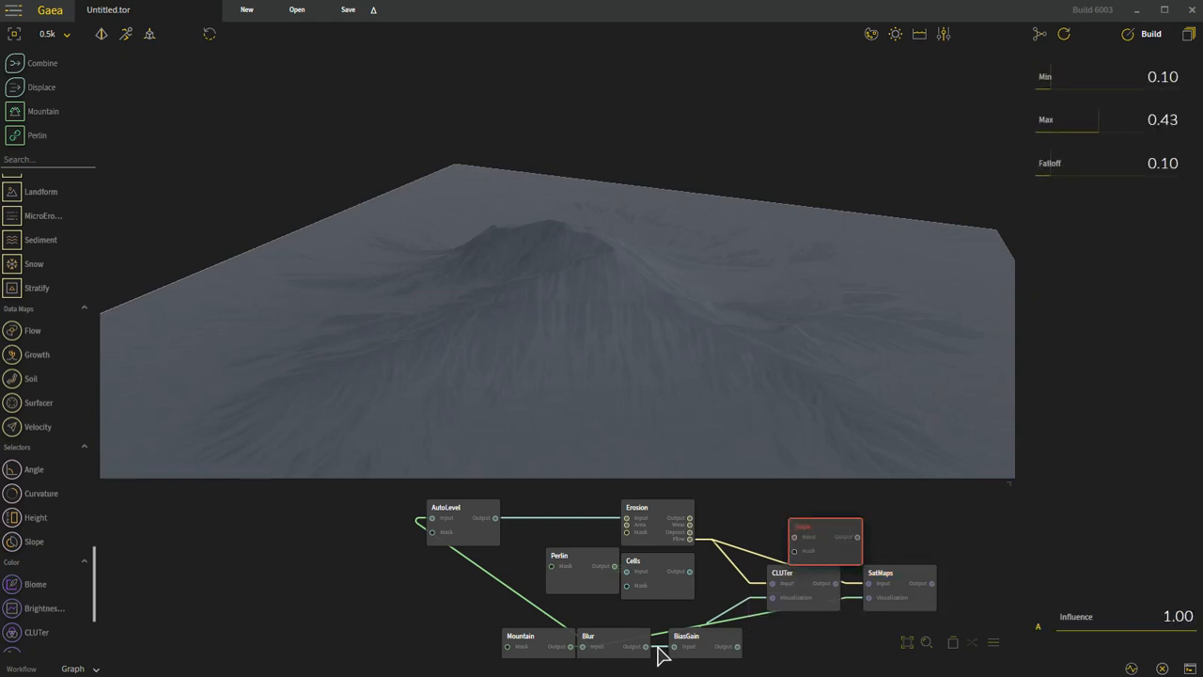
{"action": "left_click_drag", "start_coordinate": [571, 647], "coordinate": [799, 538]}
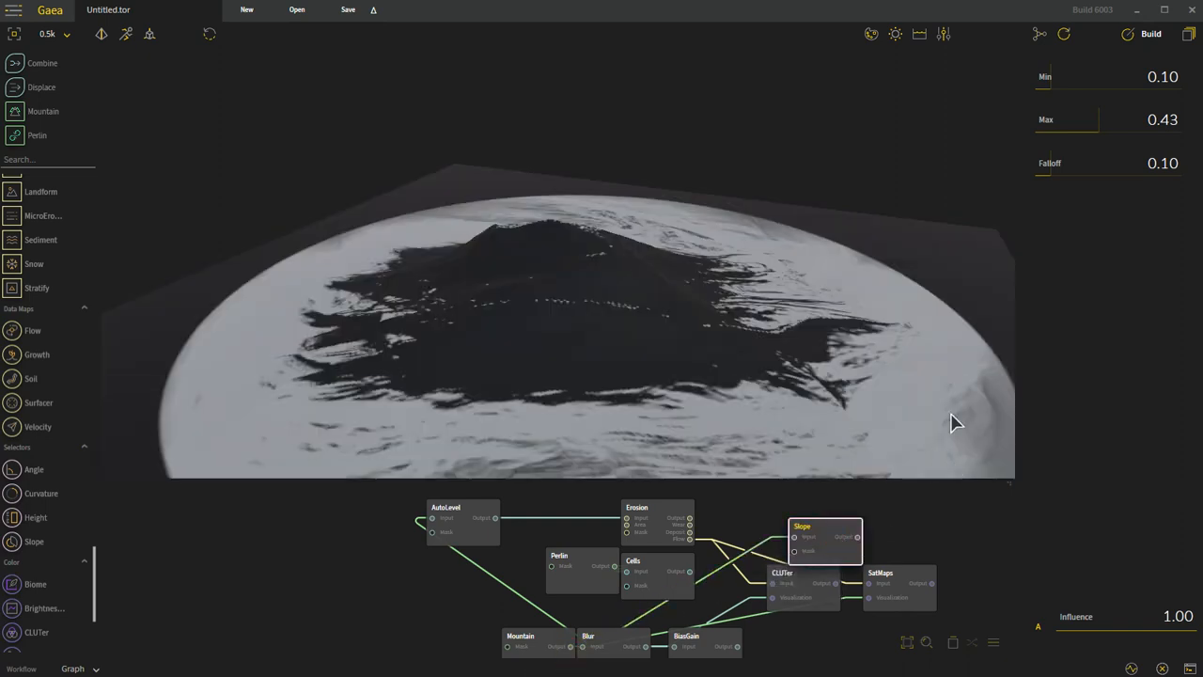
Step: Set the Slope node's Max to 0.71 and Min to 0.00, and inspect the mask around the mountain
{"action": "left_click_drag", "start_coordinate": [1102, 132], "coordinate": [1170, 132]}
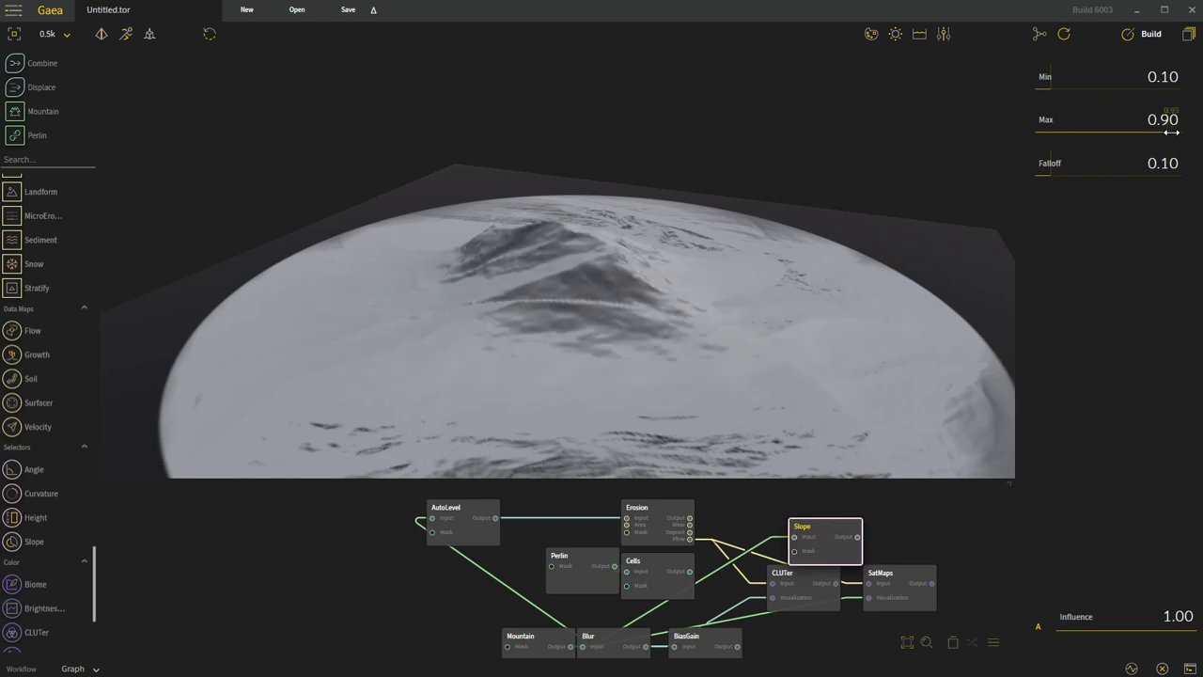
{"action": "left_click_drag", "start_coordinate": [1154, 134], "coordinate": [1147, 134]}
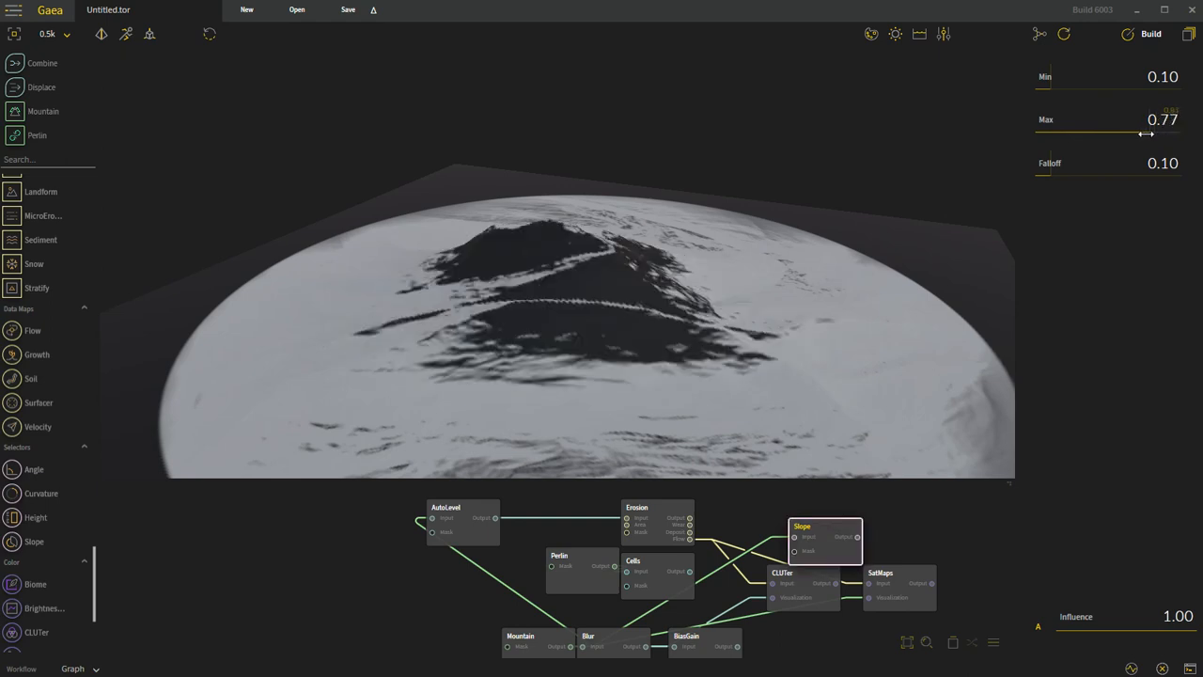
{"action": "left_click_drag", "start_coordinate": [1049, 79], "coordinate": [969, 86]}
{"action": "left_click_drag", "start_coordinate": [497, 341], "coordinate": [776, 335]}
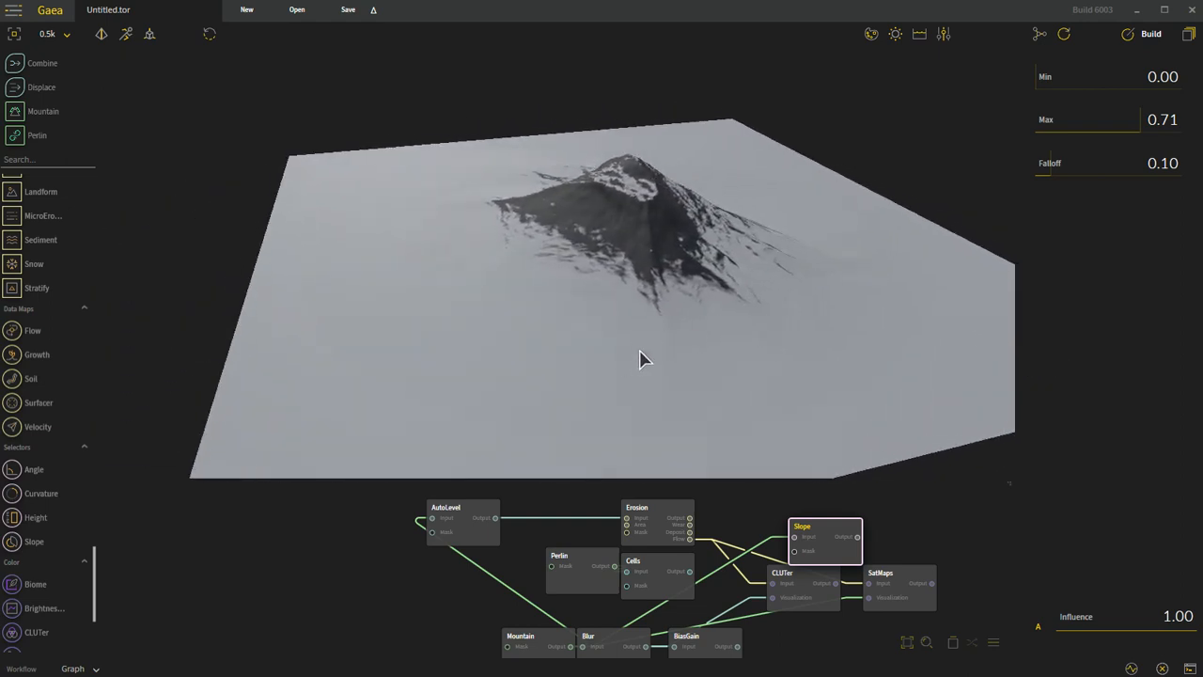